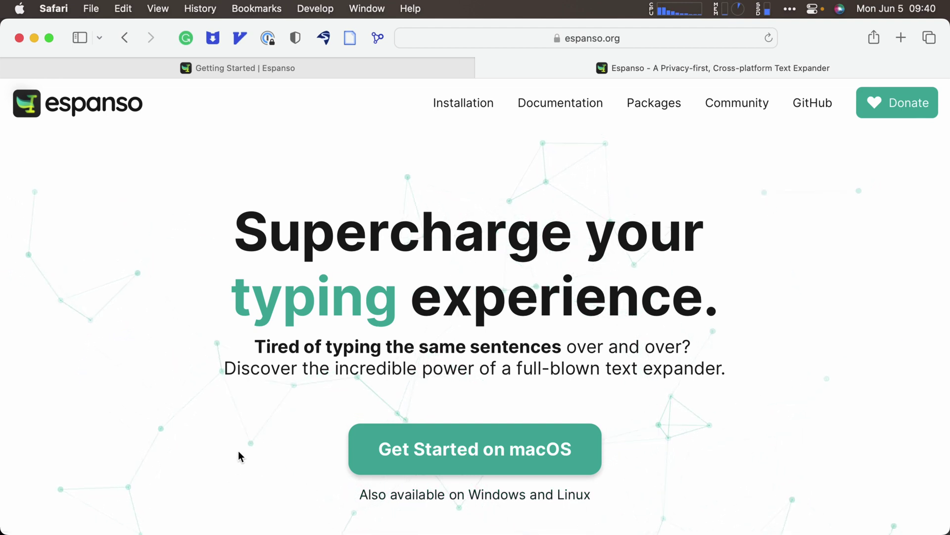
Step: Look over the espanso.org homepage in Safari beside the Getting Started guide
{"action": "mouse_move", "coordinate": [328, 63]}
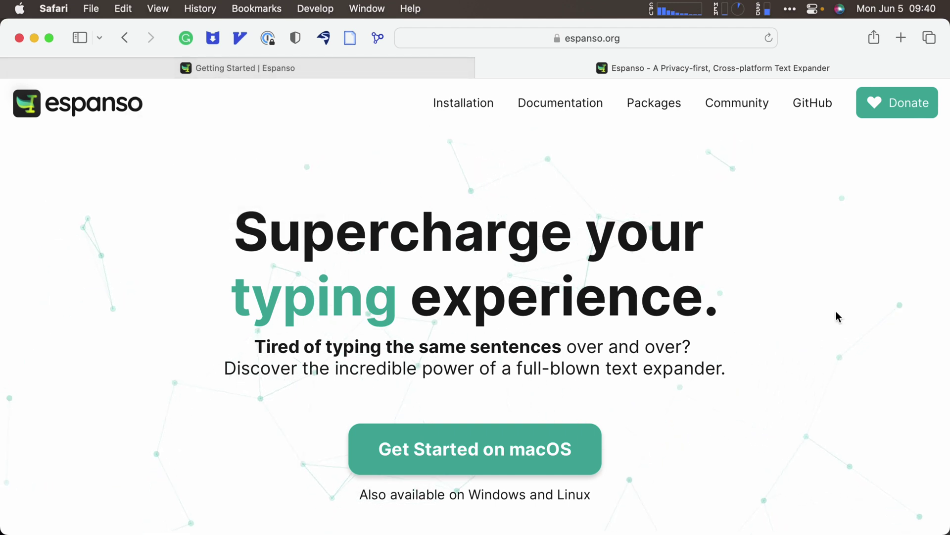
Step: In a new iTerm2 tab, add the espanso/espanso Homebrew tap
{"action": "key", "text": "super+Tab"}
{"action": "key", "text": "super+Tab"}
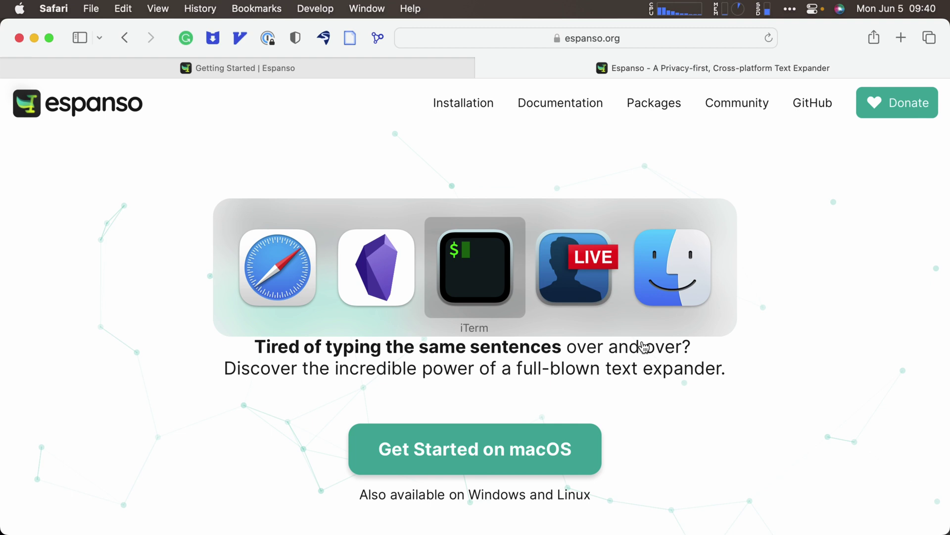
{"action": "key", "text": "super+t"}
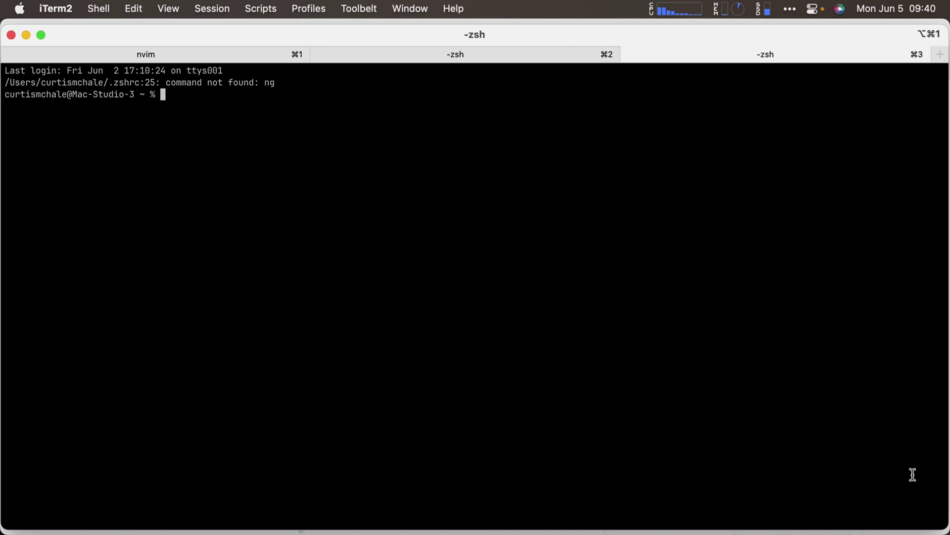
{"action": "type", "text": "brew tap espanso/"}
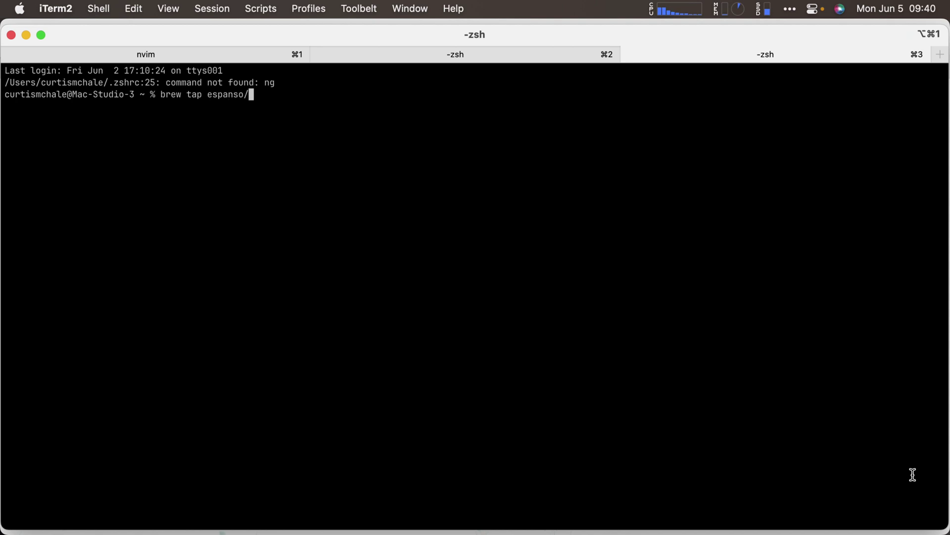
{"action": "type", "text": "espanso"}
{"action": "key", "text": "Return"}
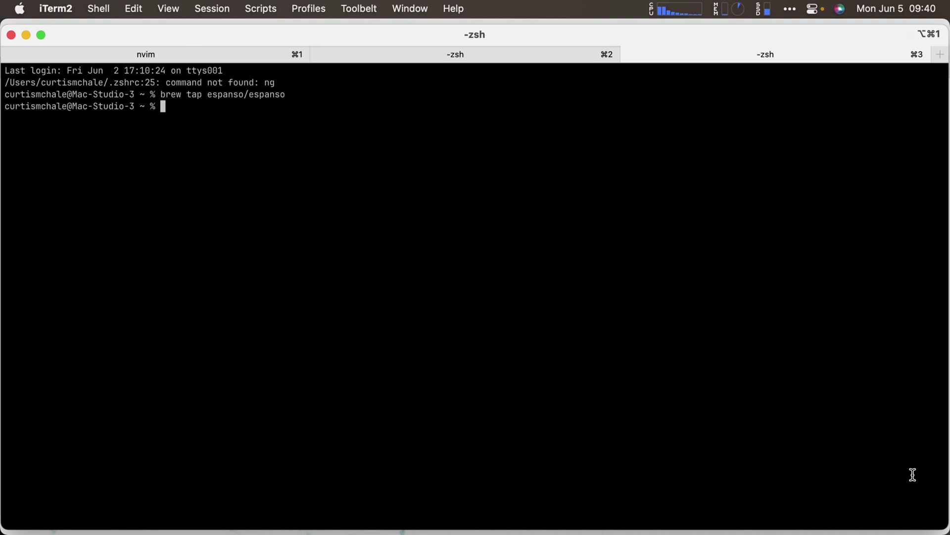
Step: Install Espanso with brew install espanso, then clear the terminal
{"action": "type", "text": "brew install espanso"}
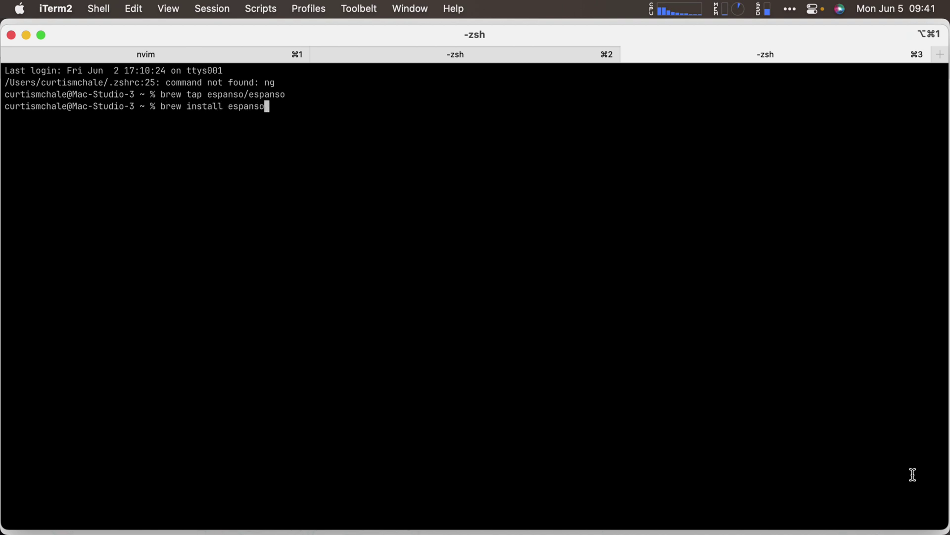
{"action": "key", "text": "Return"}
{"action": "type", "text": "clear"}
{"action": "key", "text": "Return"}
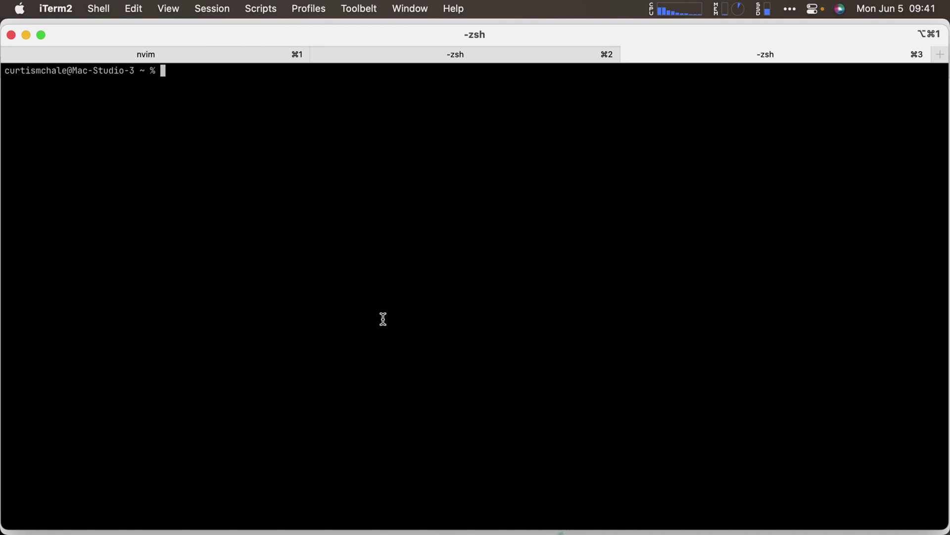
{"action": "key", "text": "alt+space"}
{"action": "type", "text": "sett"}
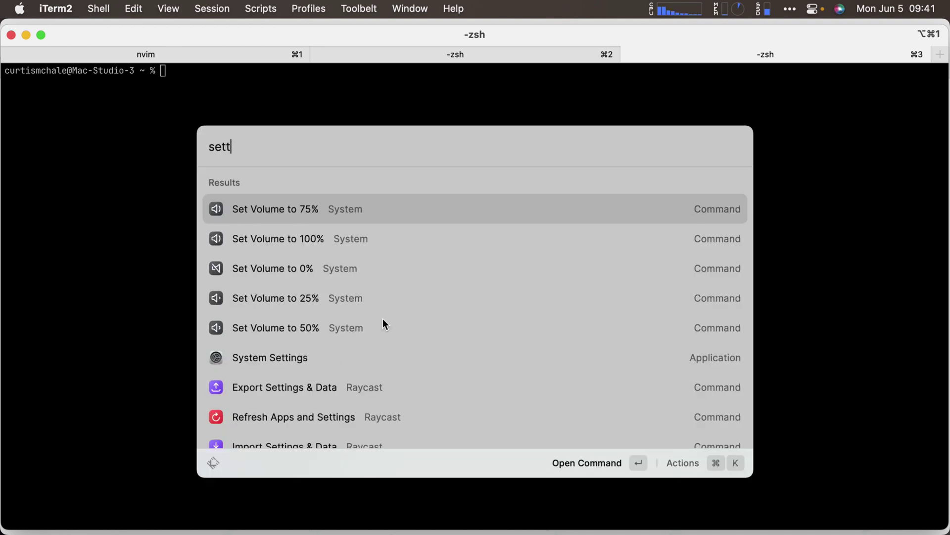
{"action": "key", "text": "BackSpace"}
{"action": "key", "text": "BackSpace"}
{"action": "key", "text": "BackSpace"}
{"action": "type", "text": "ys"}
{"action": "key", "text": "Return"}
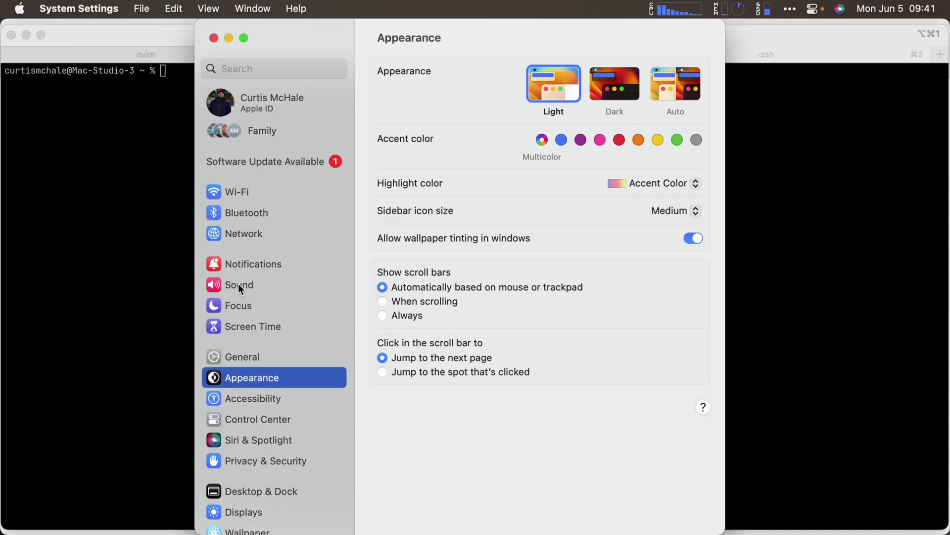
{"action": "scroll", "coordinate": [241, 351], "scroll_direction": "down", "scroll_amount": 1}
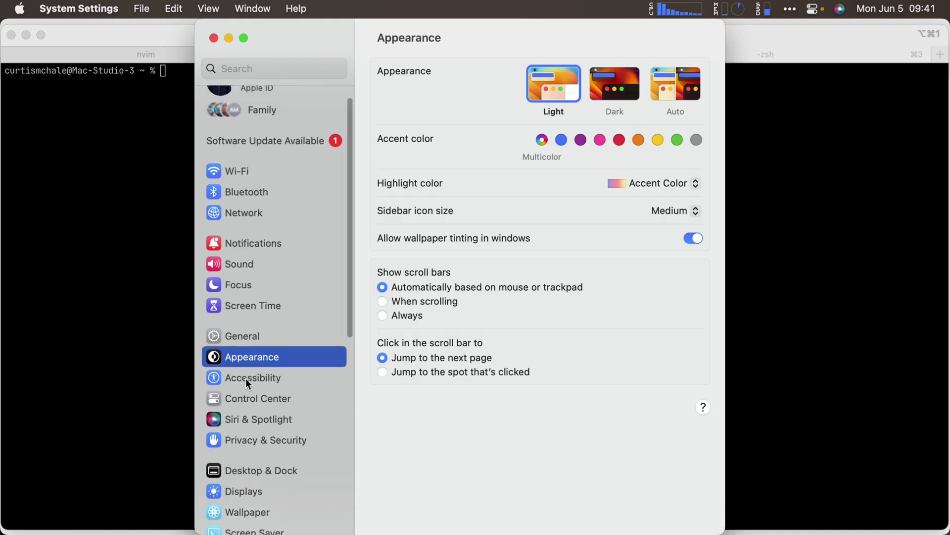
{"action": "left_click", "coordinate": [245, 379]}
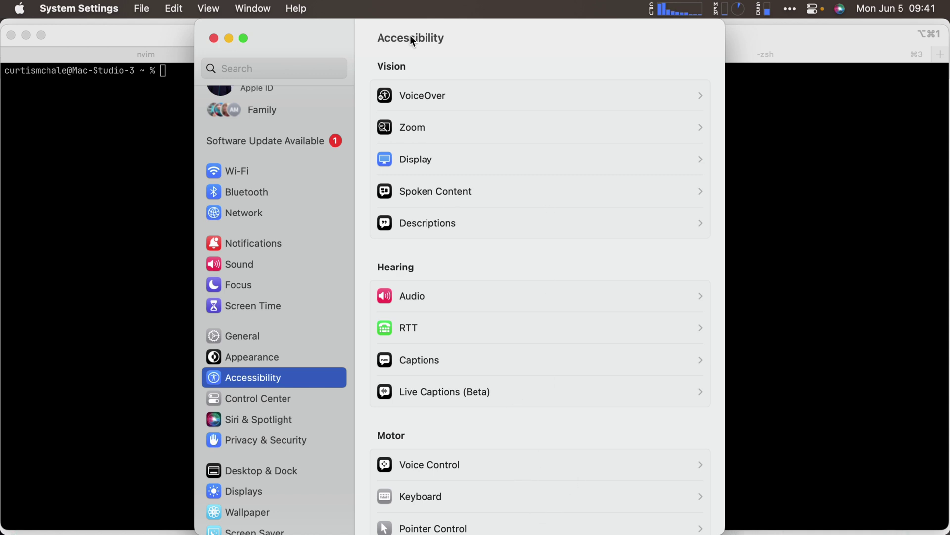
{"action": "left_click", "coordinate": [213, 39]}
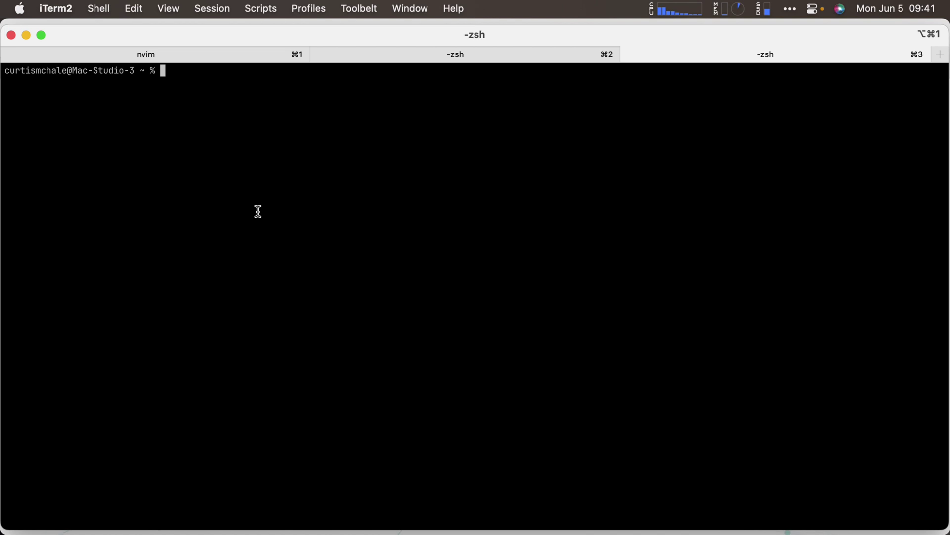
Step: Run espanso path, fixing an initial typo, and copy the listed Config folder path
{"action": "type", "text": "epsanso path"}
{"action": "key", "text": "Return"}
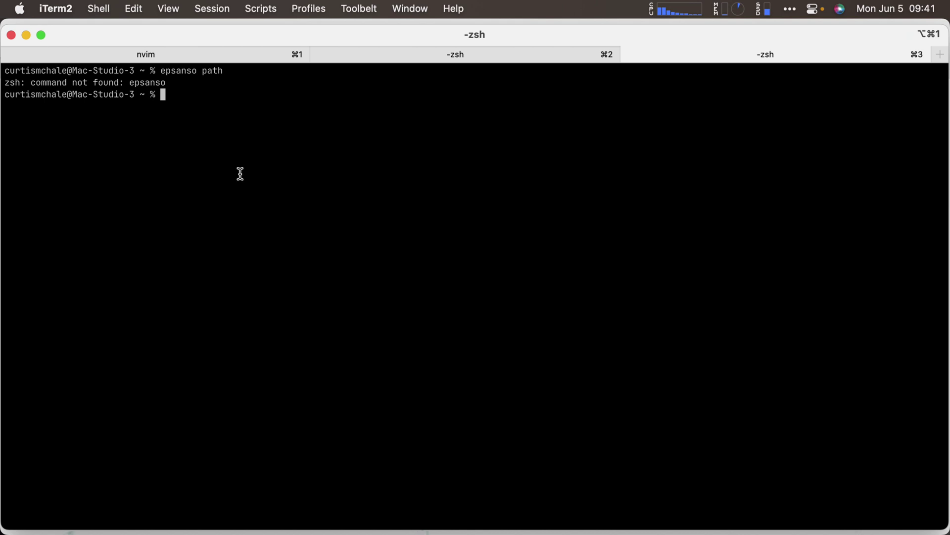
{"action": "type", "text": "espanso path"}
{"action": "key", "text": "Return"}
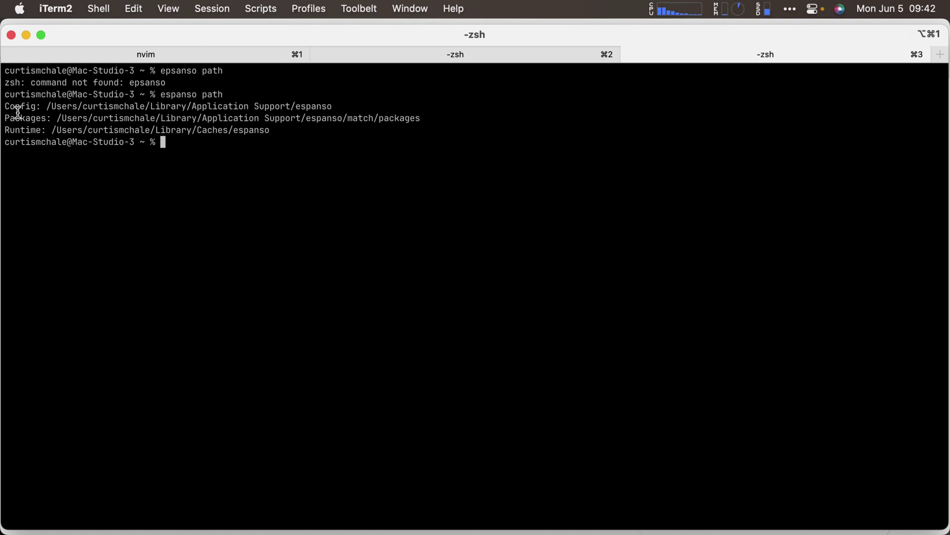
{"action": "left_click_drag", "start_coordinate": [5, 106], "coordinate": [332, 106]}
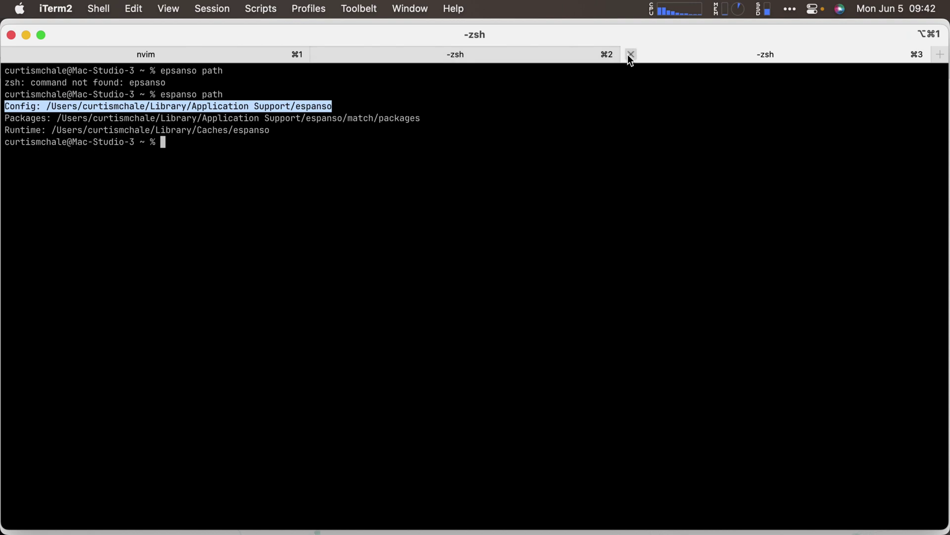
Step: Close the extra shell tab, open config/default.yml from the file tree, and read to its end
{"action": "left_click", "coordinate": [630, 55]}
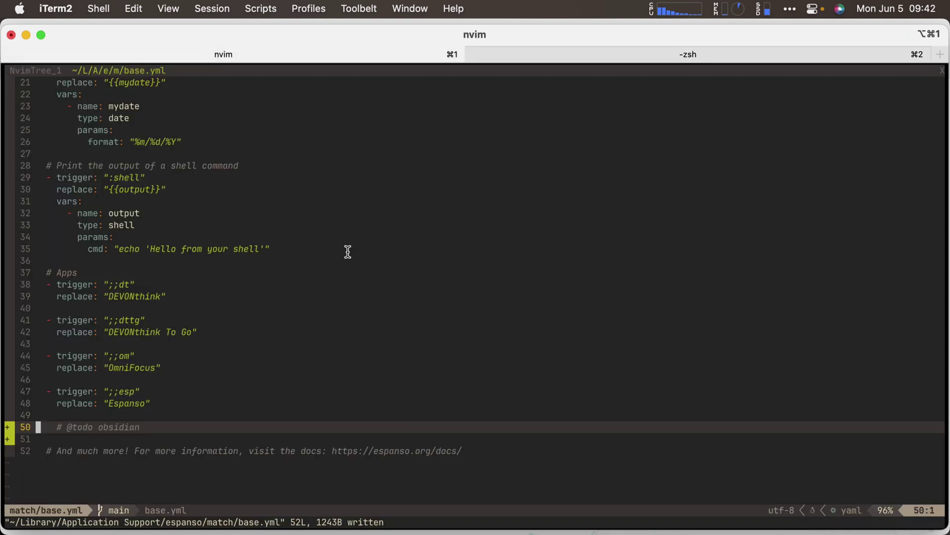
{"action": "left_click_drag", "start_coordinate": [570, 35], "coordinate": [570, 34]}
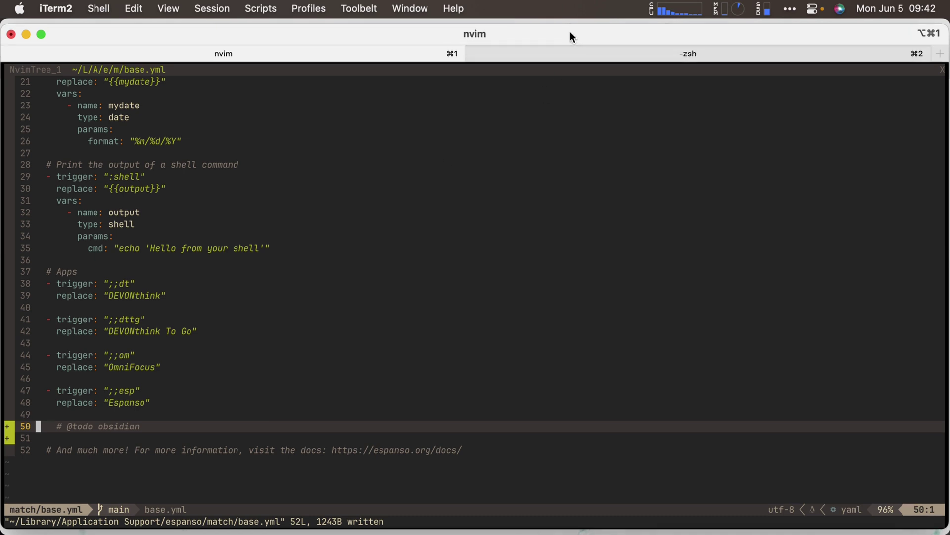
{"action": "key", "text": "minus"}
{"action": "key", "text": "k"}
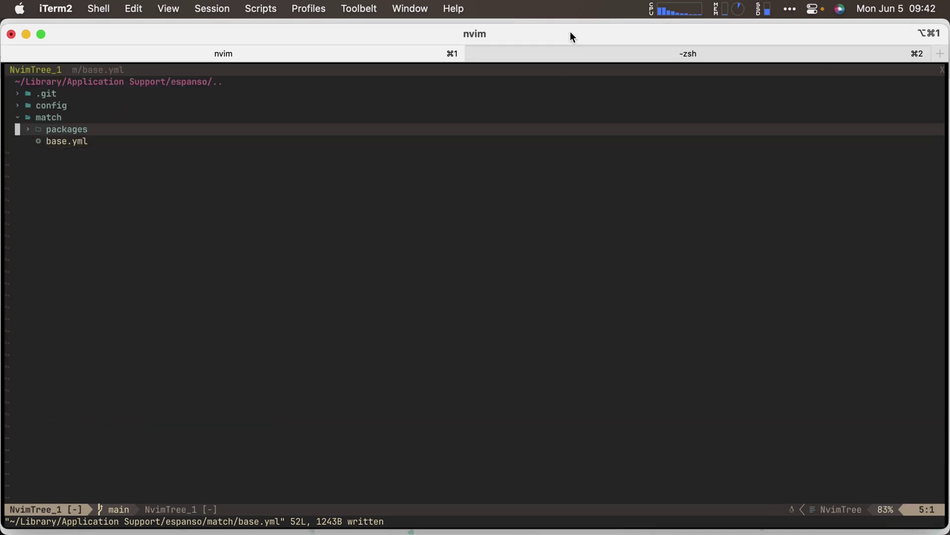
{"action": "key", "text": "h"}
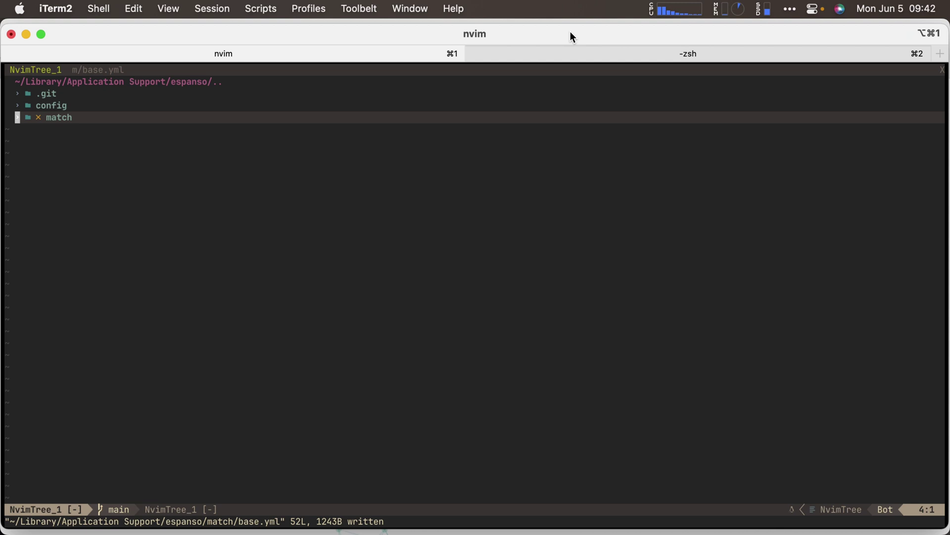
{"action": "key", "text": "k"}
{"action": "key", "text": "l"}
{"action": "key", "text": "j"}
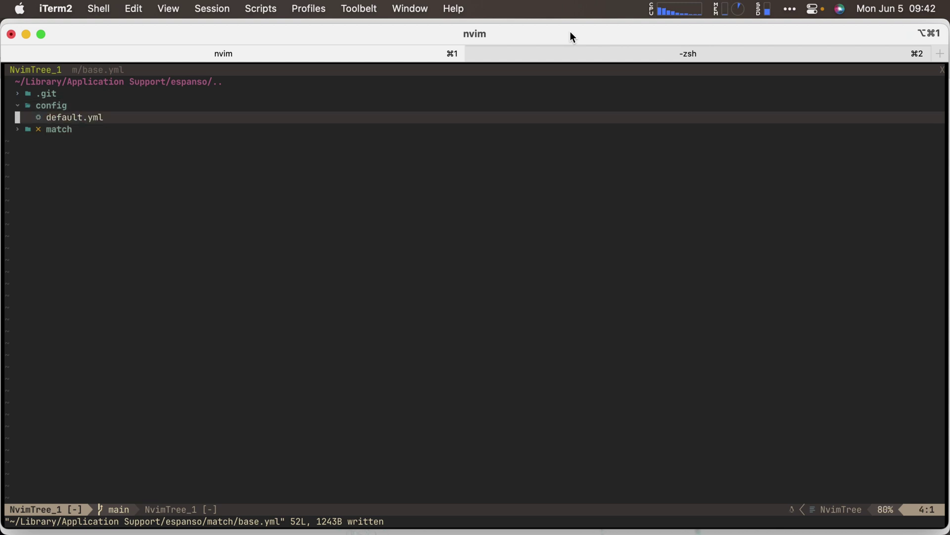
{"action": "key", "text": "l"}
{"action": "key", "text": "j"}
{"action": "key", "text": "j"}
{"action": "key", "text": "j"}
{"action": "key", "text": "j"}
{"action": "key", "text": "j"}
{"action": "key", "text": "j"}
{"action": "key", "text": "j"}
{"action": "key", "text": "j"}
{"action": "key", "text": "j"}
{"action": "key", "text": "j"}
{"action": "key", "text": "j"}
{"action": "key", "text": "j"}
{"action": "key", "text": "j"}
{"action": "key", "text": "j"}
{"action": "key", "text": "j"}
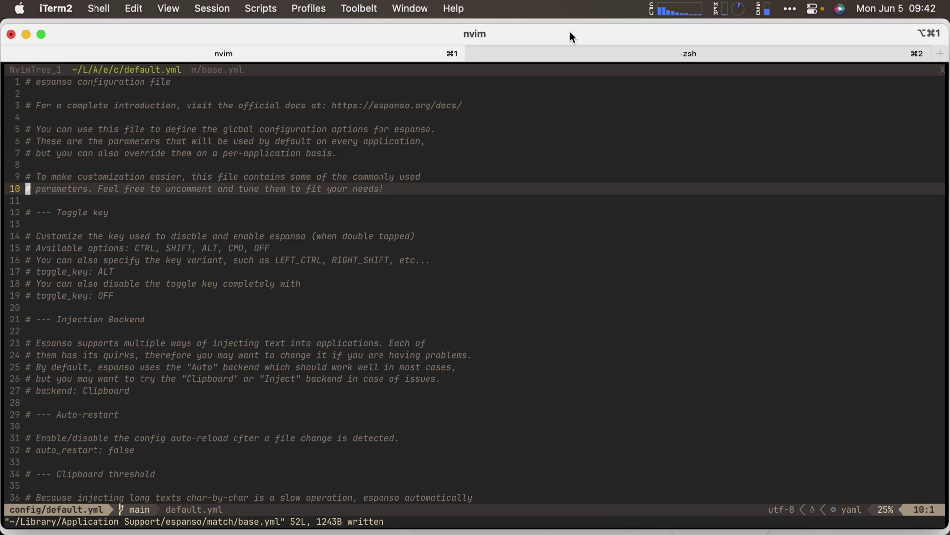
{"action": "key", "text": "j"}
{"action": "key", "text": "j"}
{"action": "key", "text": "j"}
{"action": "key", "text": "j"}
{"action": "key", "text": "j"}
{"action": "key", "text": "j"}
{"action": "key", "text": "j"}
{"action": "key", "text": "j"}
{"action": "key", "text": "j"}
{"action": "key", "text": "j"}
{"action": "key", "text": "j"}
{"action": "key", "text": "j"}
{"action": "key", "text": "j"}
{"action": "key", "text": "j"}
{"action": "key", "text": "j"}
{"action": "key", "text": "j"}
{"action": "key", "text": "j"}
{"action": "key", "text": "j"}
{"action": "key", "text": "j"}
{"action": "key", "text": "j"}
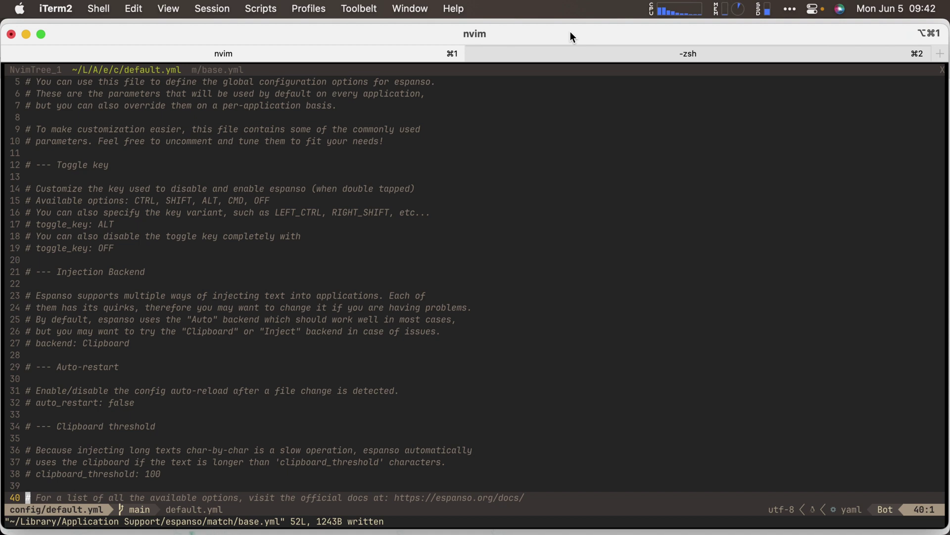
Step: Close default.yml with :bd and open match/base.yml from the file tree
{"action": "type", "text": ":bd"}
{"action": "key", "text": "Return"}
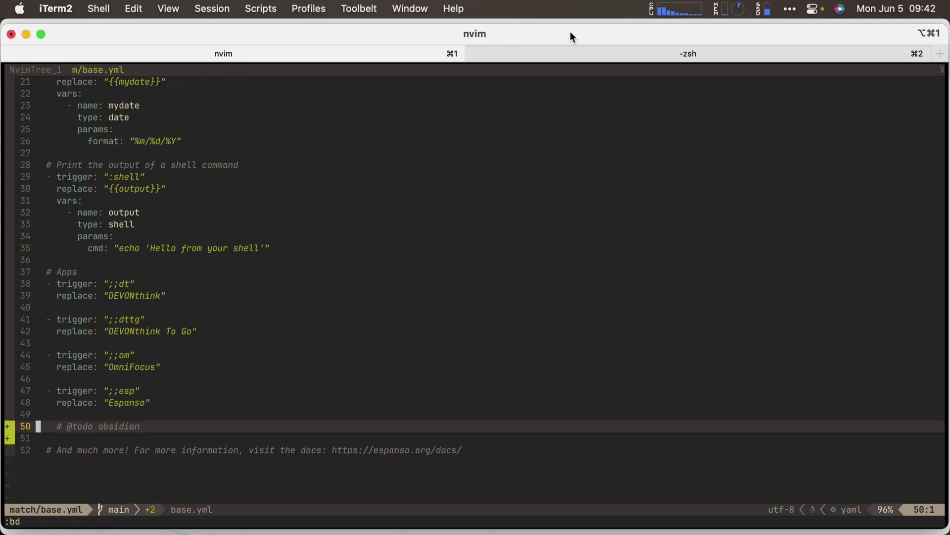
{"action": "key", "text": "ctrl+n"}
{"action": "key", "text": "k"}
{"action": "key", "text": "Return"}
{"action": "key", "text": "j"}
{"action": "key", "text": "Return"}
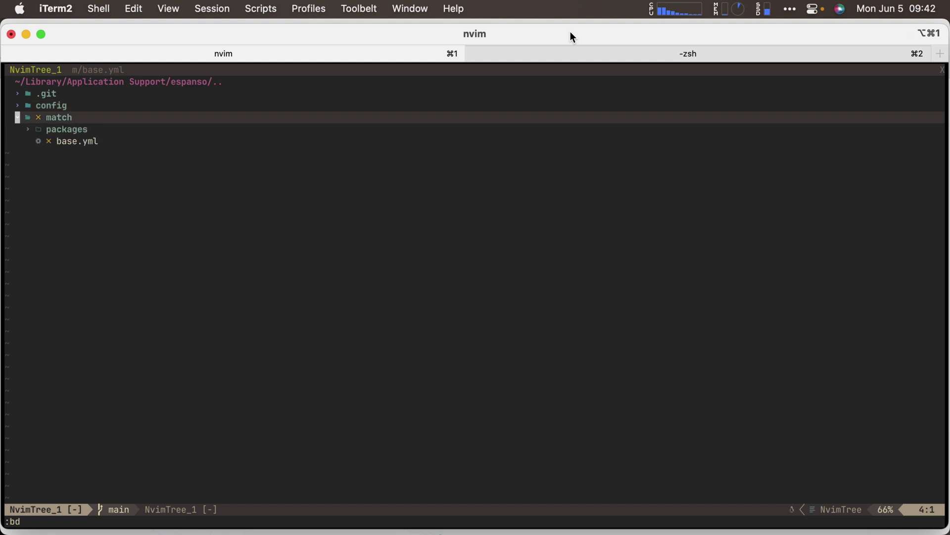
{"action": "key", "text": "j"}
{"action": "key", "text": "Return"}
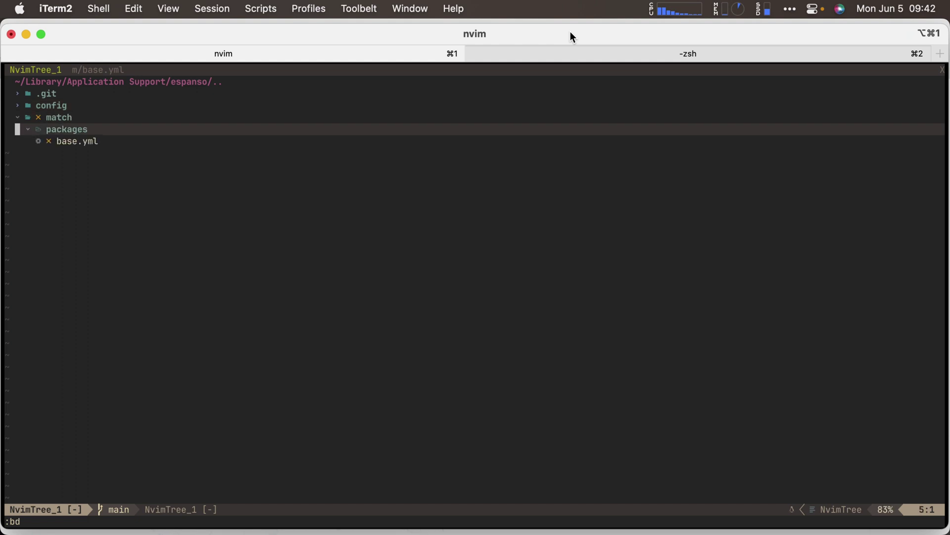
{"action": "key", "text": "Return"}
{"action": "key", "text": "j"}
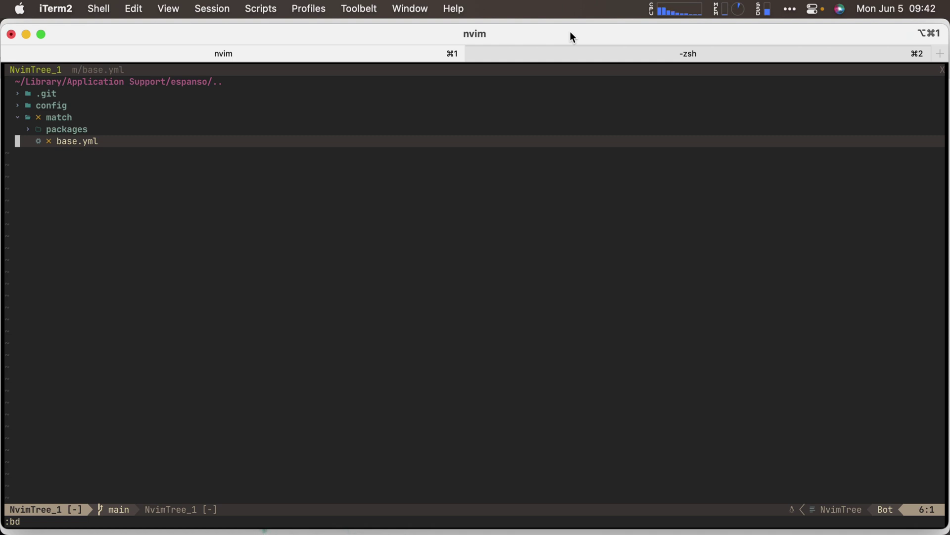
{"action": "key", "text": "Return"}
Step: Go to the obsidian todo comment in base.yml and start a new line after it
{"action": "key", "text": "g"}
{"action": "key", "text": "e"}
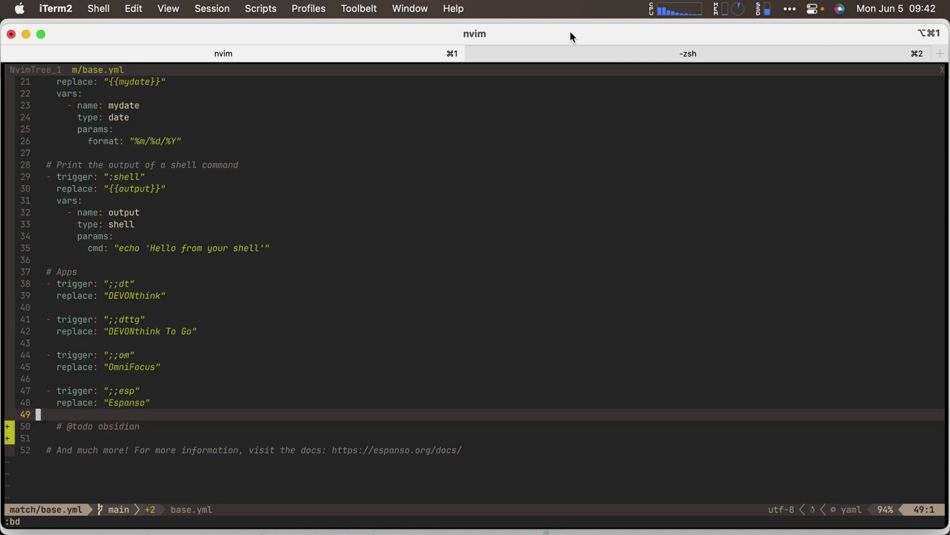
{"action": "key", "text": "g"}
{"action": "key", "text": "e"}
{"action": "key", "text": "g"}
{"action": "key", "text": "e"}
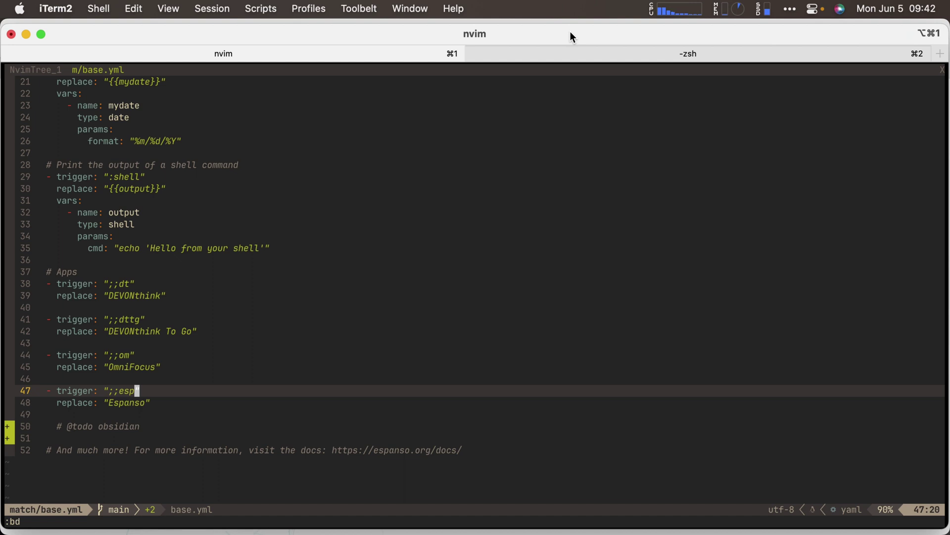
{"action": "key", "text": "j"}
{"action": "key", "text": "j"}
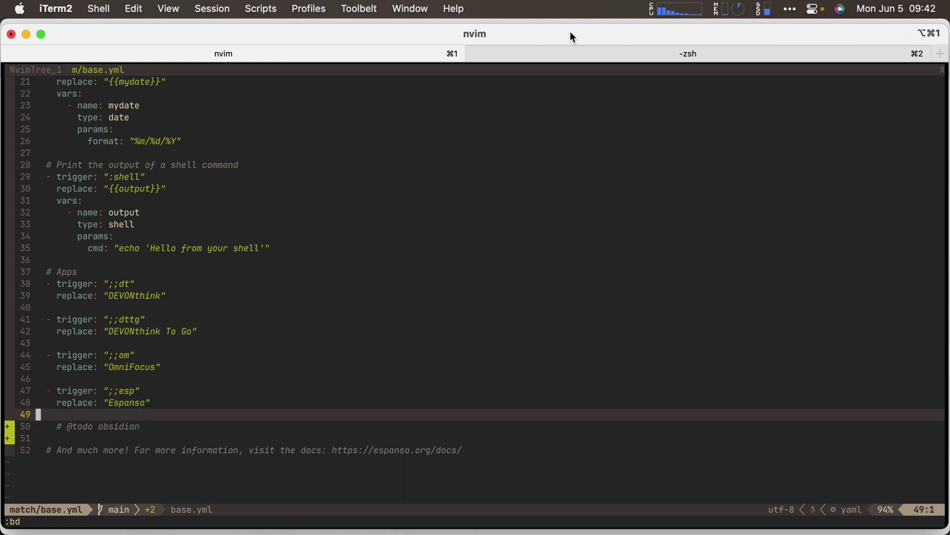
{"action": "key", "text": "j"}
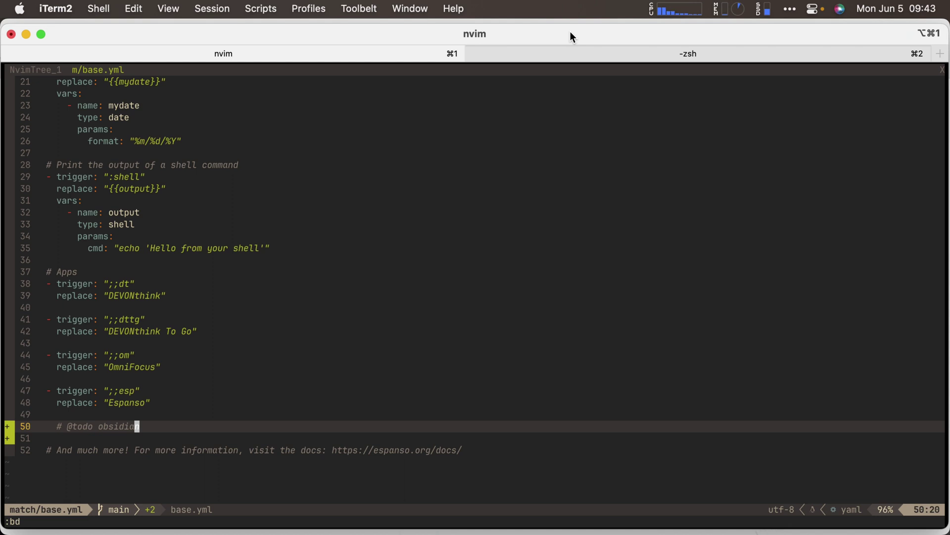
{"action": "key", "text": "A"}
{"action": "key", "text": "Return"}
{"action": "key", "text": "Return"}
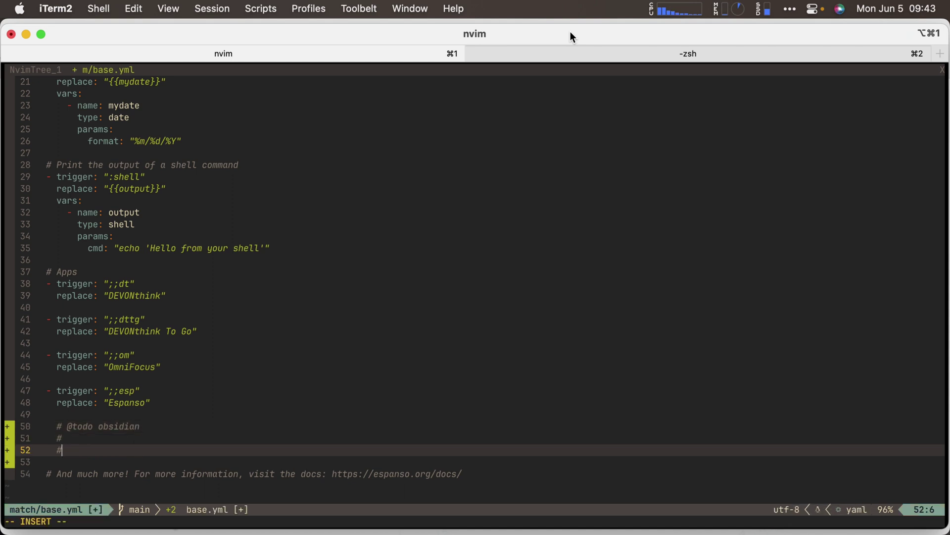
{"action": "key", "text": "BackSpace"}
{"action": "key", "text": "BackSpace"}
Step: Add trigger ";;obs" with replace "Obsidian" above the todo comment and save base.yml
{"action": "type", "text": ";;obs"}
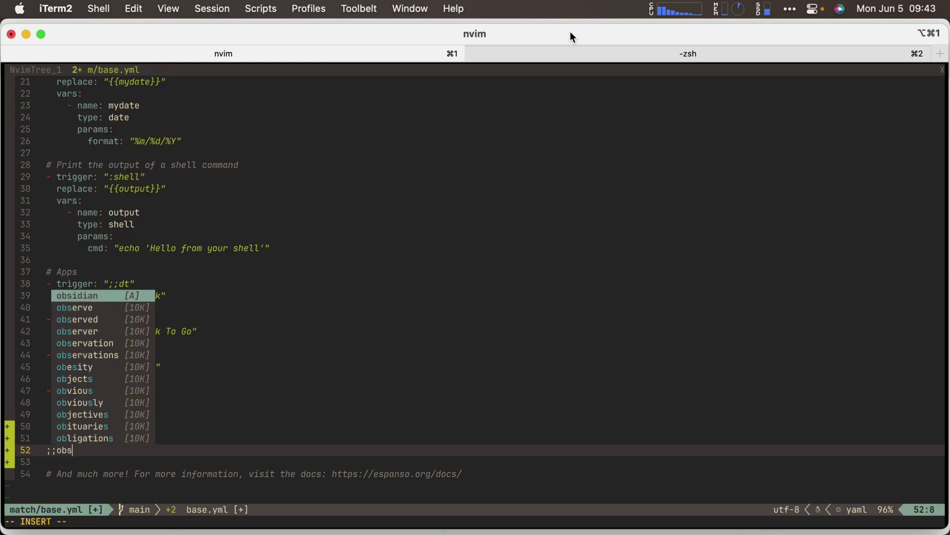
{"action": "key", "text": "Escape"}
{"action": "key", "text": "a"}
{"action": "key", "text": "BackSpace"}
{"action": "key", "text": "BackSpace"}
{"action": "key", "text": "BackSpace"}
{"action": "key", "text": "BackSpace"}
{"action": "key", "text": "BackSpace"}
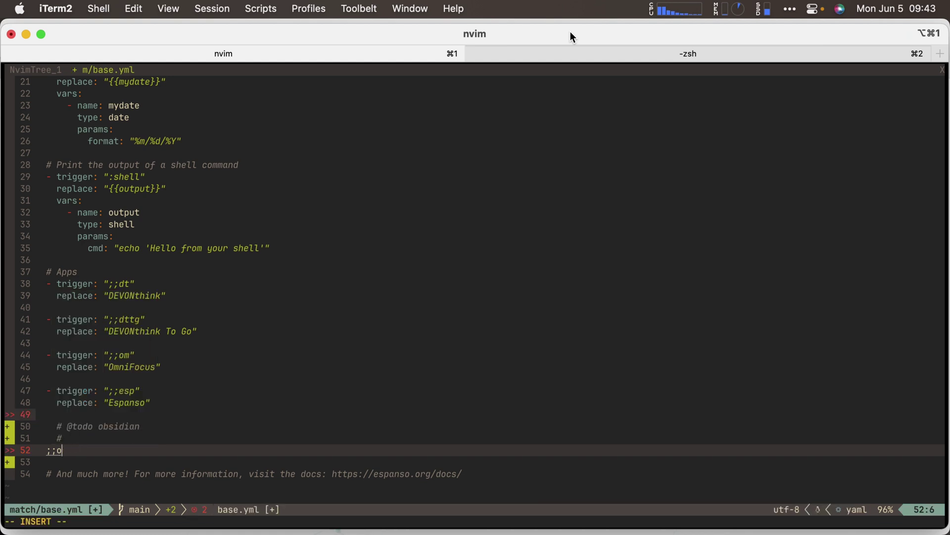
{"action": "key", "text": "Up"}
{"action": "key", "text": "Up"}
{"action": "key", "text": "Up"}
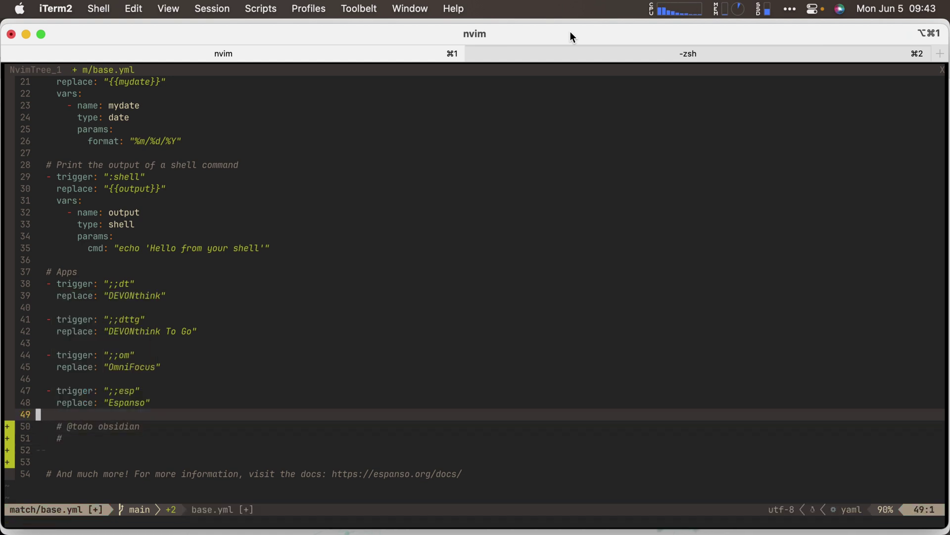
{"action": "key", "text": "Return"}
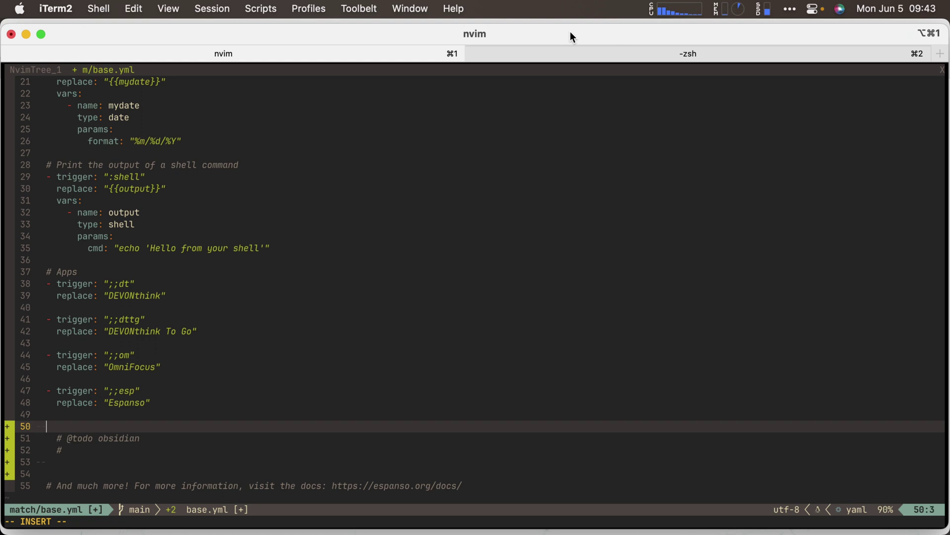
{"action": "type", "text": "- trigger: "}
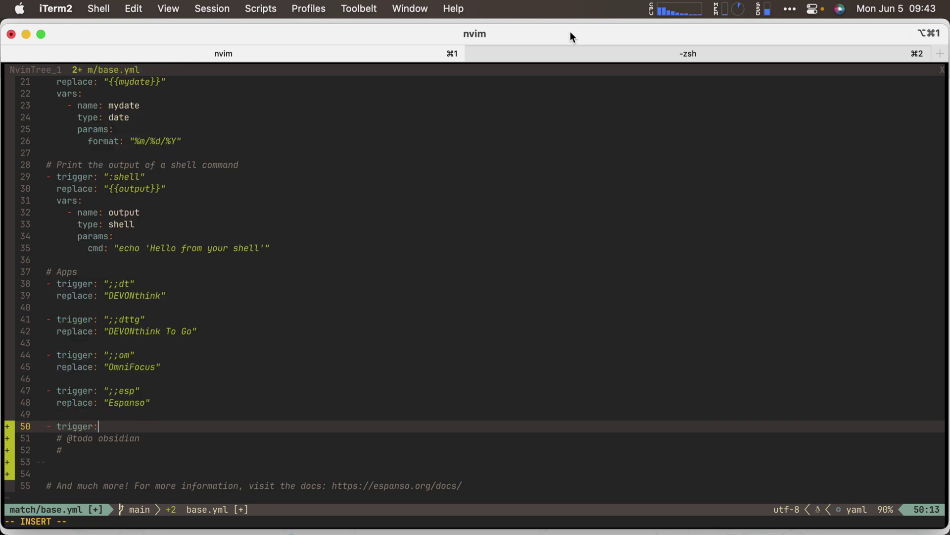
{"action": "type", "text": "\";;"}
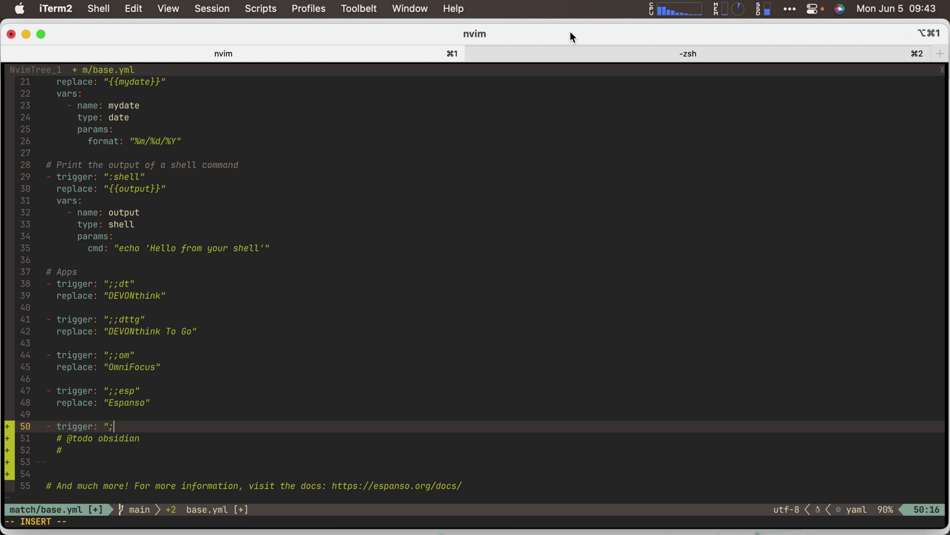
{"action": "key", "text": "BackSpace"}
{"action": "key", "text": "BackSpace"}
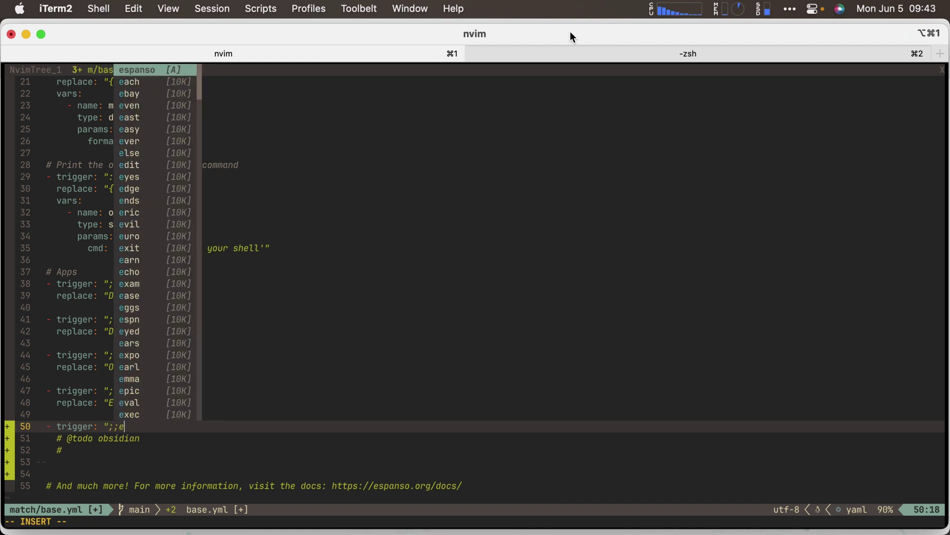
{"action": "type", "text": ";;"}
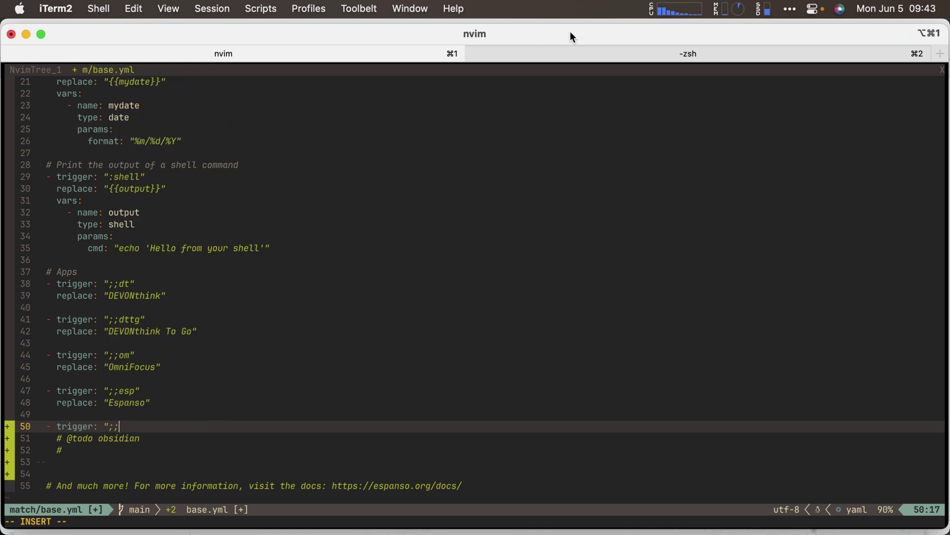
{"action": "type", "text": "ob"}
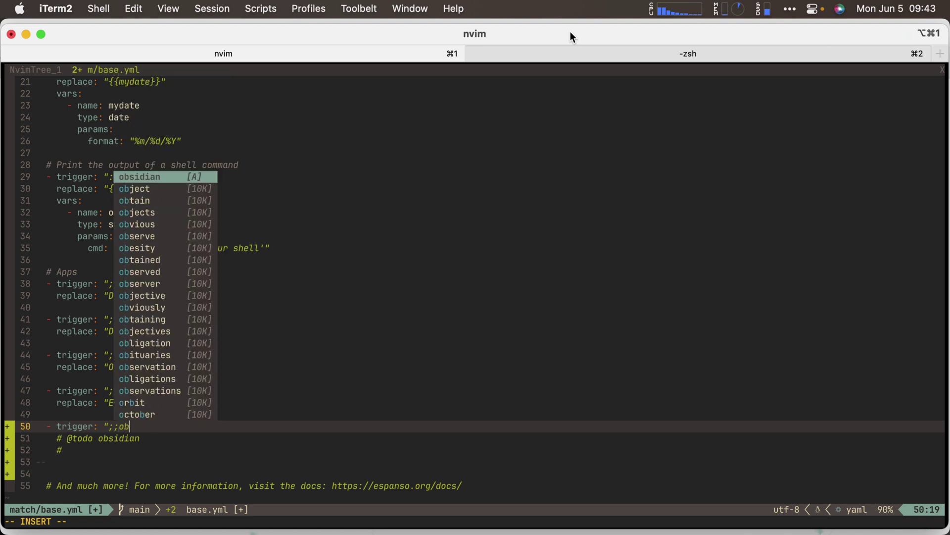
{"action": "type", "text": "s\""}
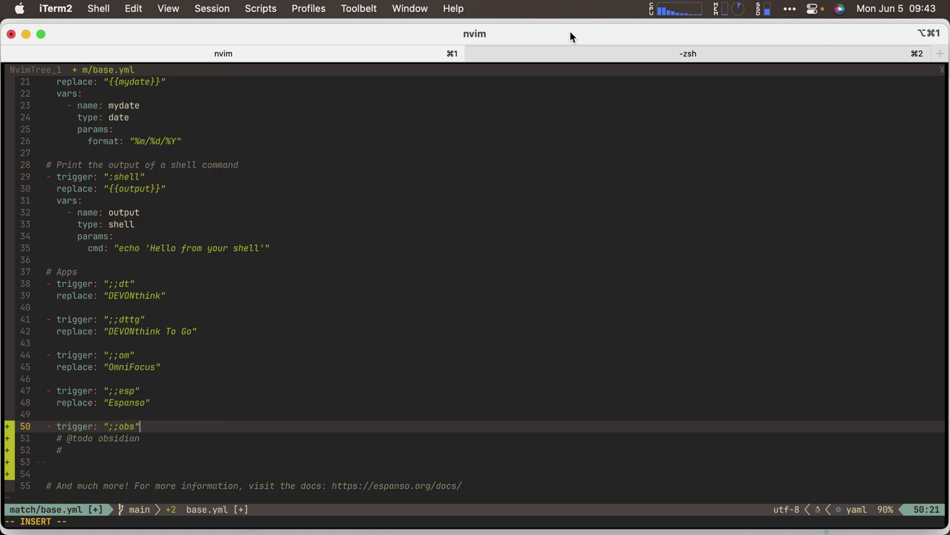
{"action": "key", "text": "Return"}
{"action": "type", "text": "replac"}
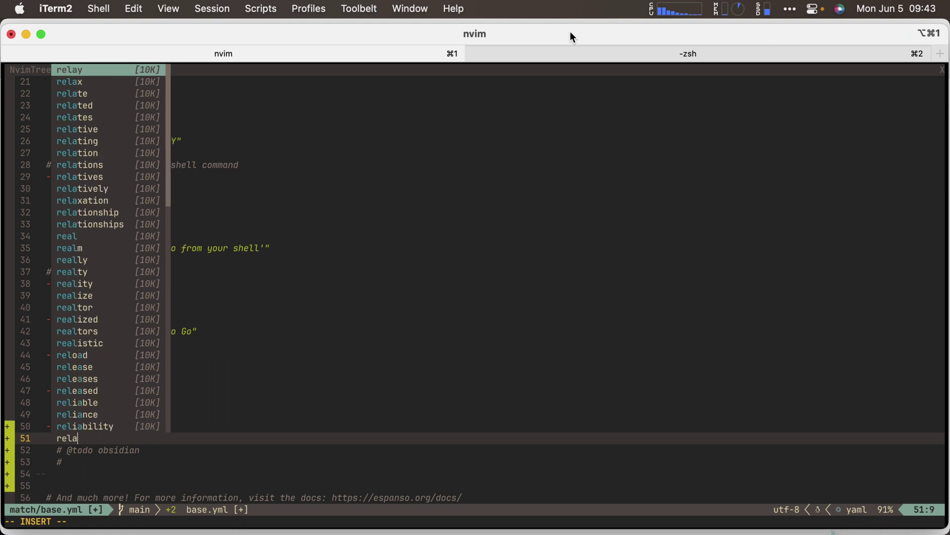
{"action": "type", "text": "e: "}
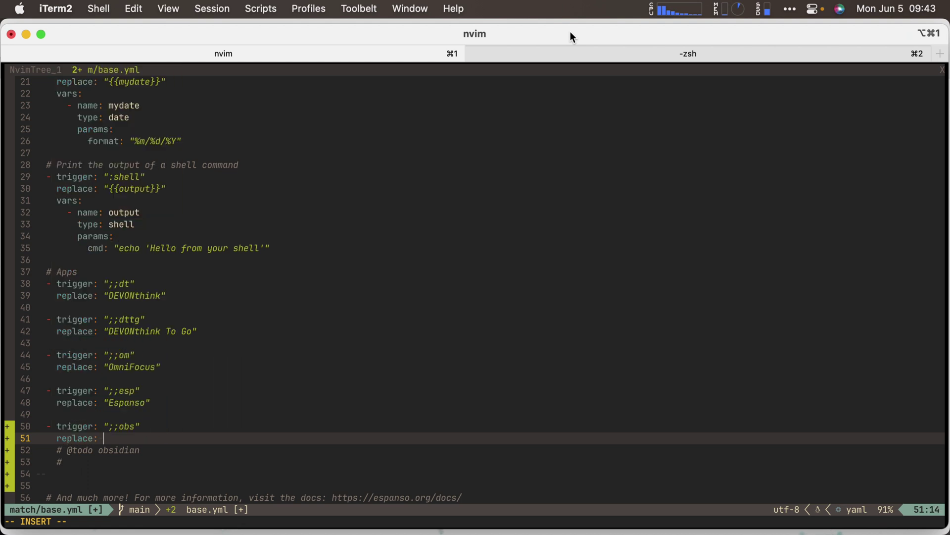
{"action": "type", "text": "\"Obsidian\""}
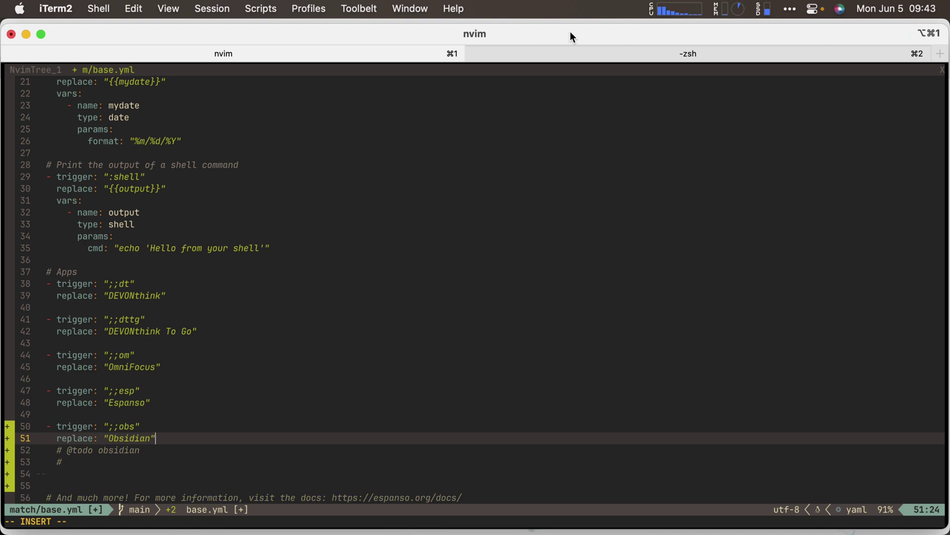
{"action": "key", "text": "ctrl+s"}
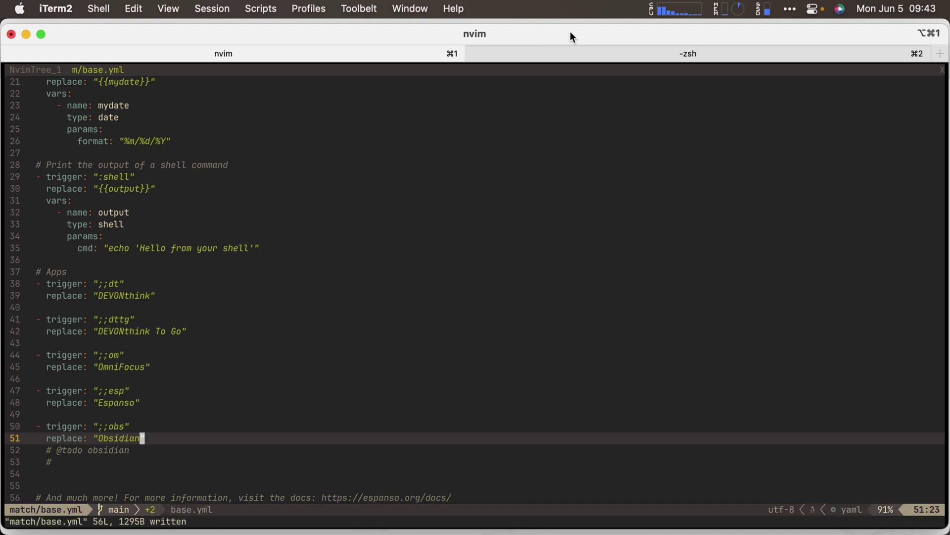
{"action": "key", "text": "Return"}
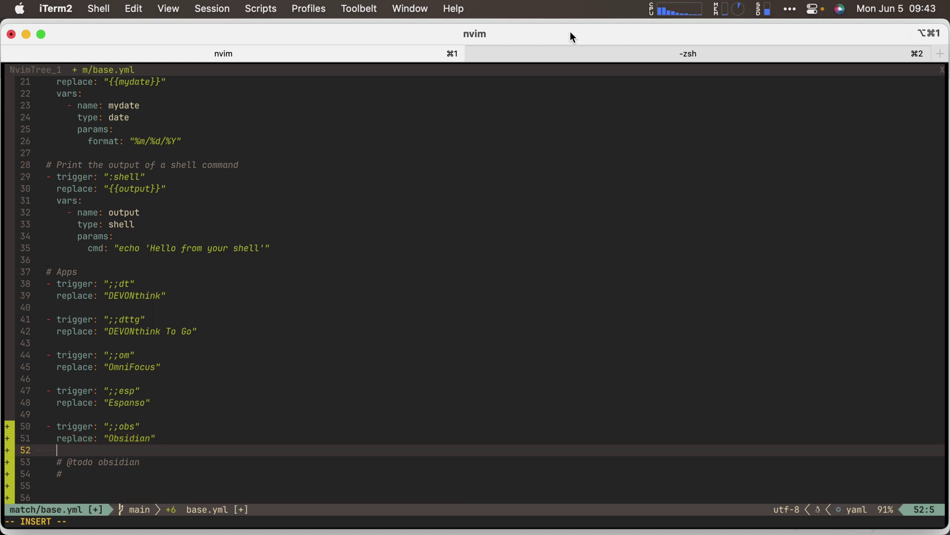
{"action": "type", "text": "Obsidian"}
{"action": "key", "text": "Escape"}
{"action": "key", "text": "V"}
{"action": "key", "text": "c"}
{"action": "key", "text": "Escape"}
{"action": "key", "text": "j"}
{"action": "key", "text": "d"}
{"action": "key", "text": "d"}
{"action": "key", "text": "d"}
{"action": "key", "text": "d"}
{"action": "key", "text": "ctrl+s"}
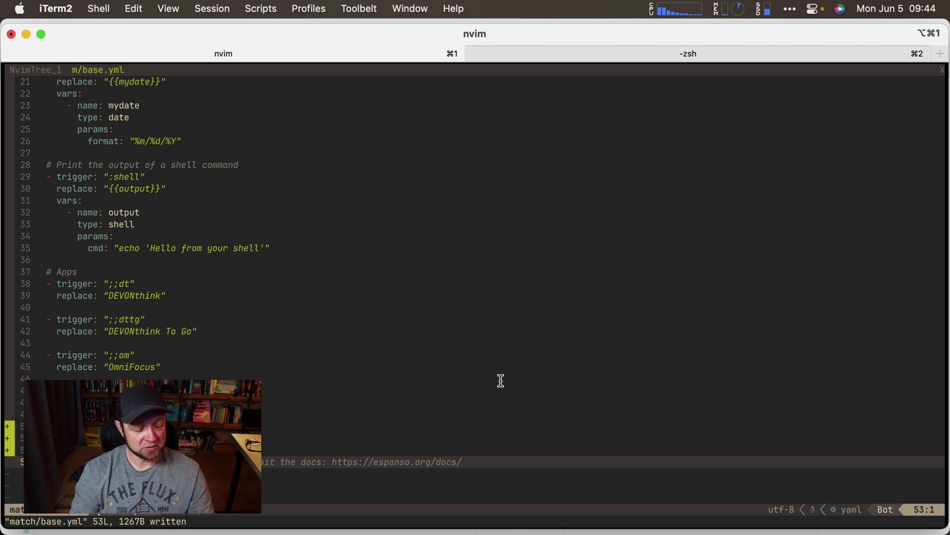
{"action": "key", "text": "alt+space"}
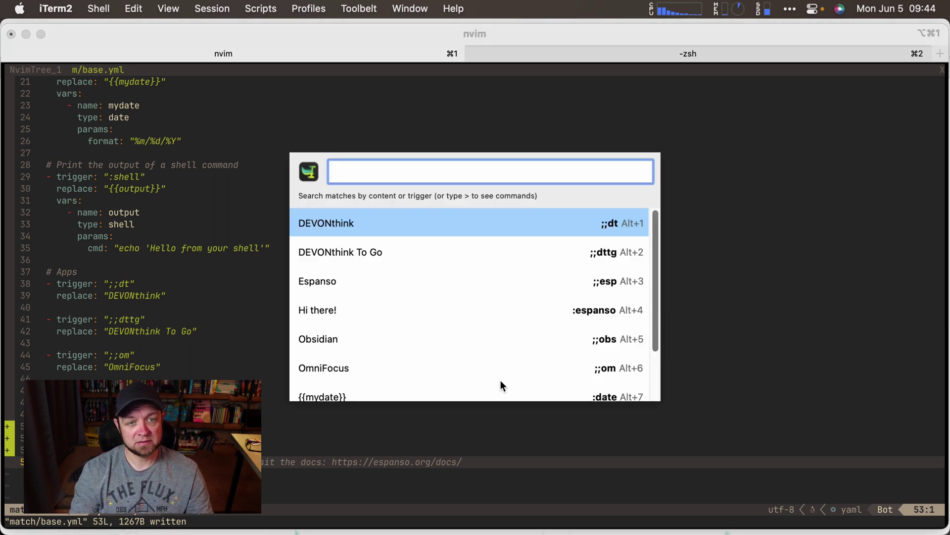
{"action": "type", "text": "ob"}
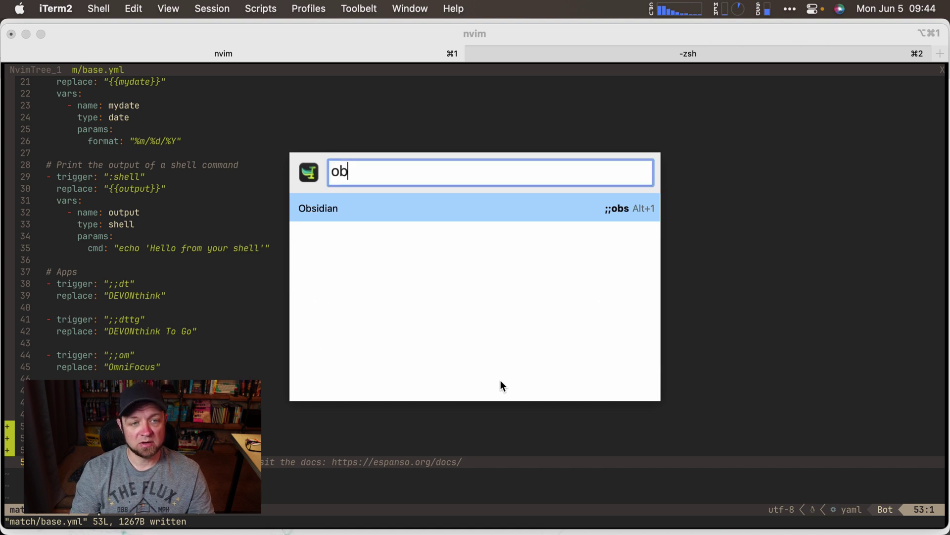
{"action": "key", "text": "BackSpace"}
{"action": "key", "text": "BackSpace"}
{"action": "type", "text": "de"}
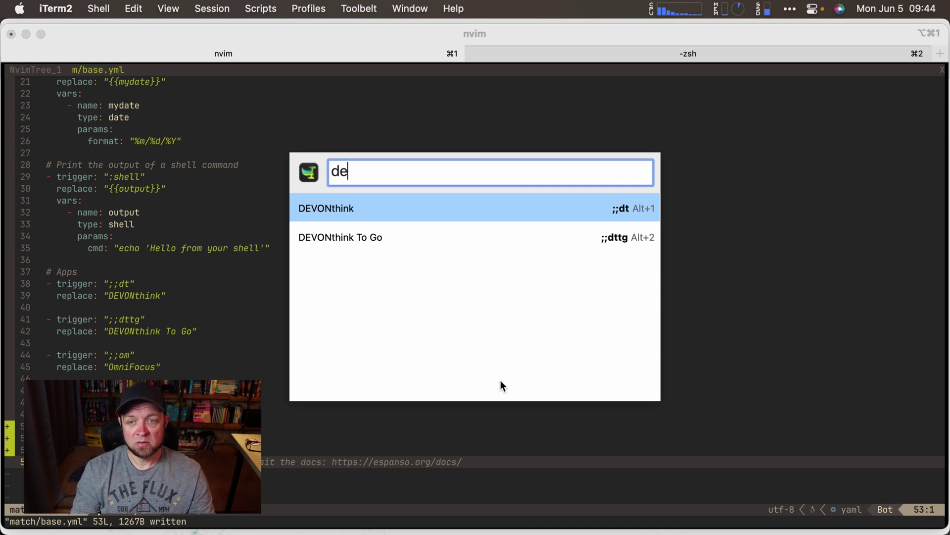
{"action": "key", "text": "BackSpace"}
{"action": "key", "text": "BackSpace"}
{"action": "key", "text": "Escape"}
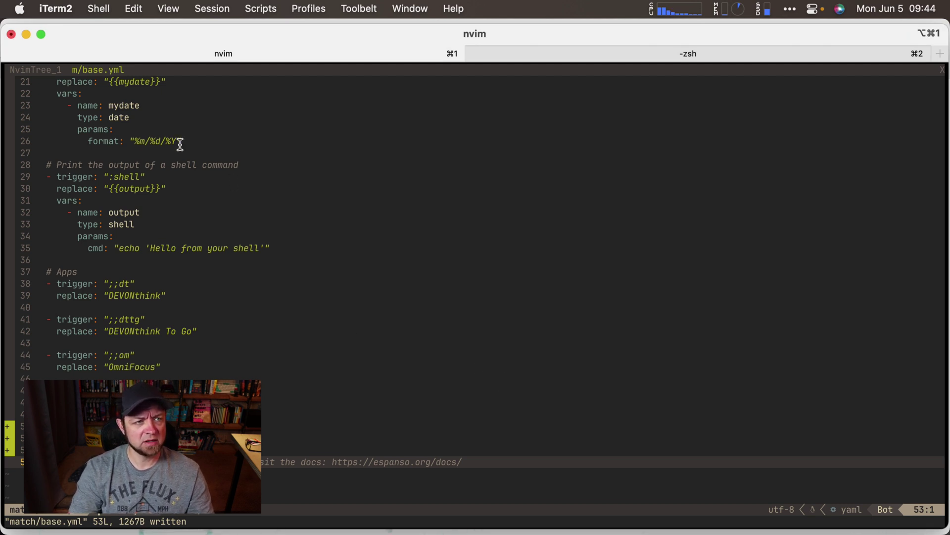
{"action": "key", "text": "k"}
{"action": "key", "text": "k"}
{"action": "key", "text": "k"}
{"action": "key", "text": "k"}
{"action": "key", "text": "k"}
{"action": "key", "text": "k"}
{"action": "key", "text": "k"}
{"action": "key", "text": "k"}
{"action": "key", "text": "k"}
{"action": "key", "text": "k"}
{"action": "key", "text": "k"}
{"action": "key", "text": "k"}
{"action": "key", "text": "k"}
{"action": "key", "text": "k"}
{"action": "key", "text": "k"}
{"action": "key", "text": "k"}
{"action": "key", "text": "k"}
{"action": "key", "text": "k"}
{"action": "key", "text": "k"}
{"action": "key", "text": "k"}
{"action": "key", "text": "k"}
{"action": "key", "text": "k"}
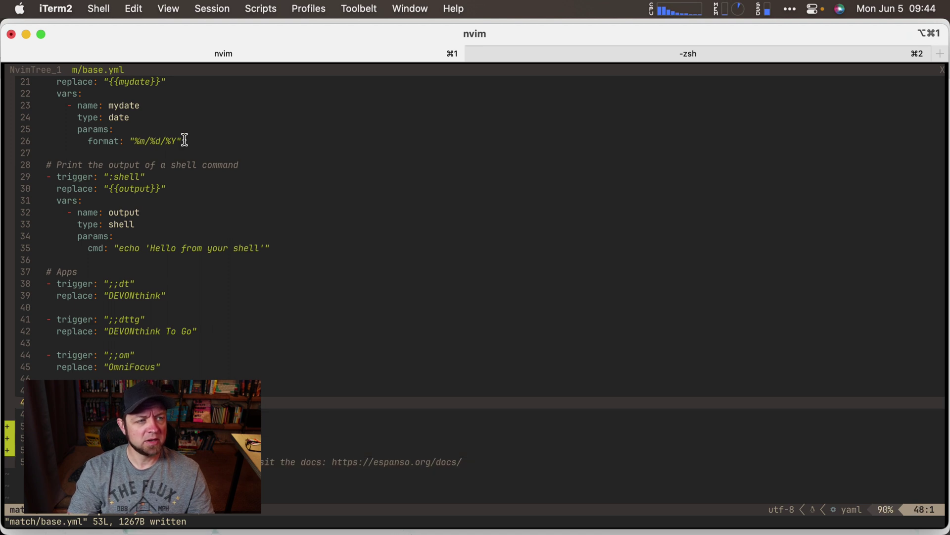
{"action": "key", "text": "k"}
{"action": "key", "text": "k"}
{"action": "key", "text": "k"}
{"action": "key", "text": "k"}
{"action": "key", "text": "k"}
{"action": "key", "text": "k"}
{"action": "key", "text": "k"}
{"action": "key", "text": "k"}
{"action": "key", "text": "k"}
{"action": "key", "text": "k"}
{"action": "key", "text": "k"}
{"action": "key", "text": "k"}
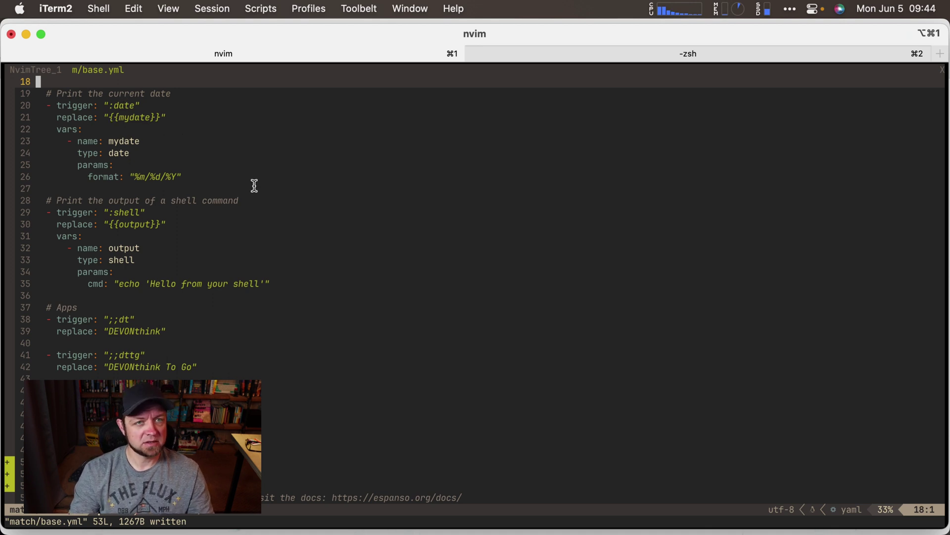
{"action": "key", "text": "j"}
{"action": "key", "text": "j"}
{"action": "key", "text": "j"}
{"action": "key", "text": "j"}
{"action": "key", "text": "j"}
{"action": "key", "text": "j"}
{"action": "key", "text": "j"}
{"action": "key", "text": "j"}
{"action": "key", "text": "j"}
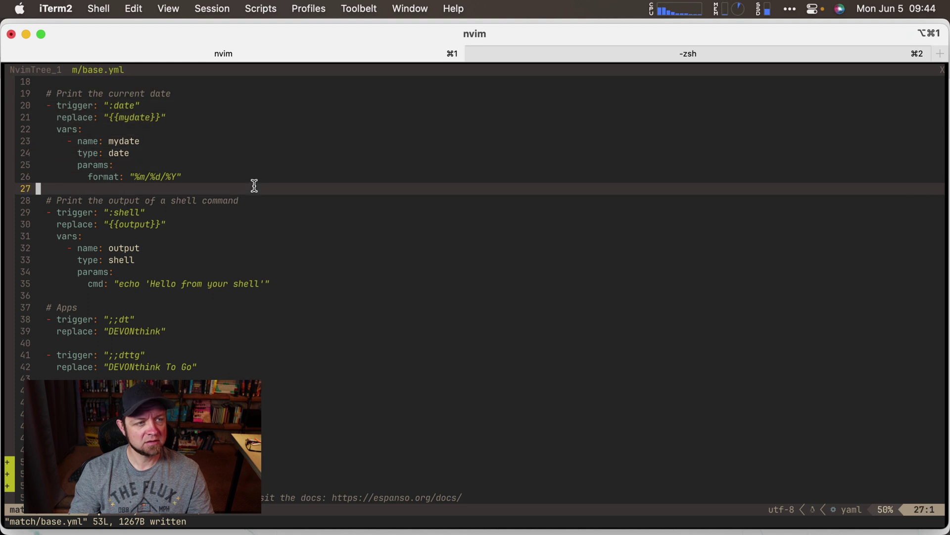
{"action": "type", "text": ":"}
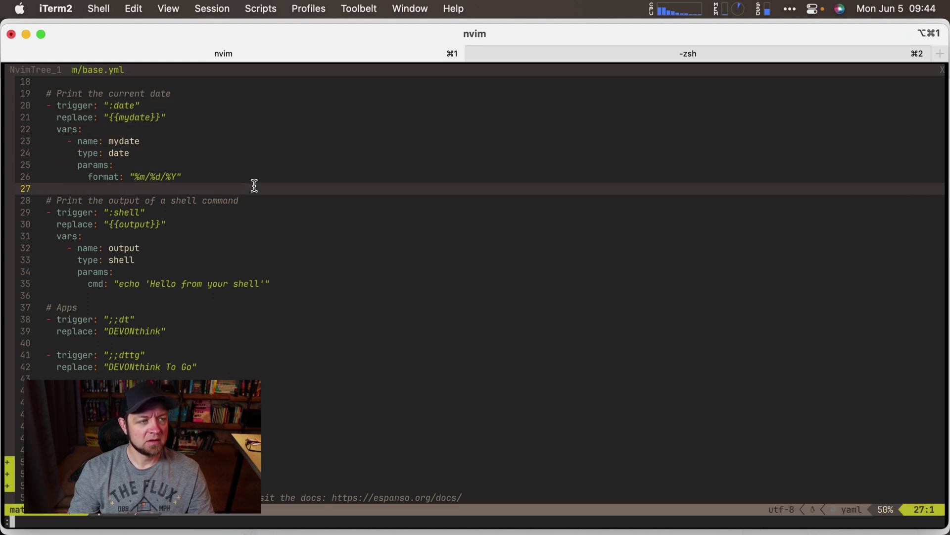
{"action": "key", "text": "Escape"}
{"action": "type", "text": "i"}
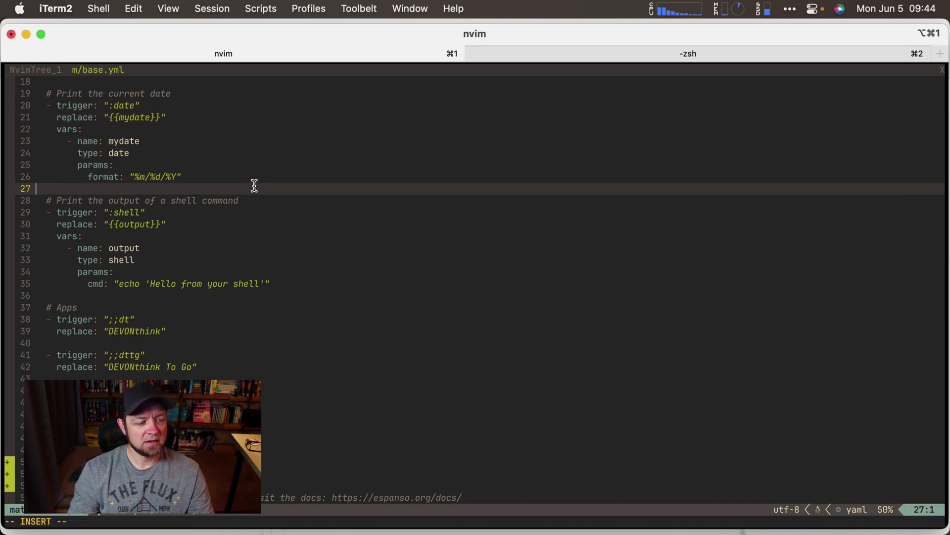
{"action": "type", "text": ":date"}
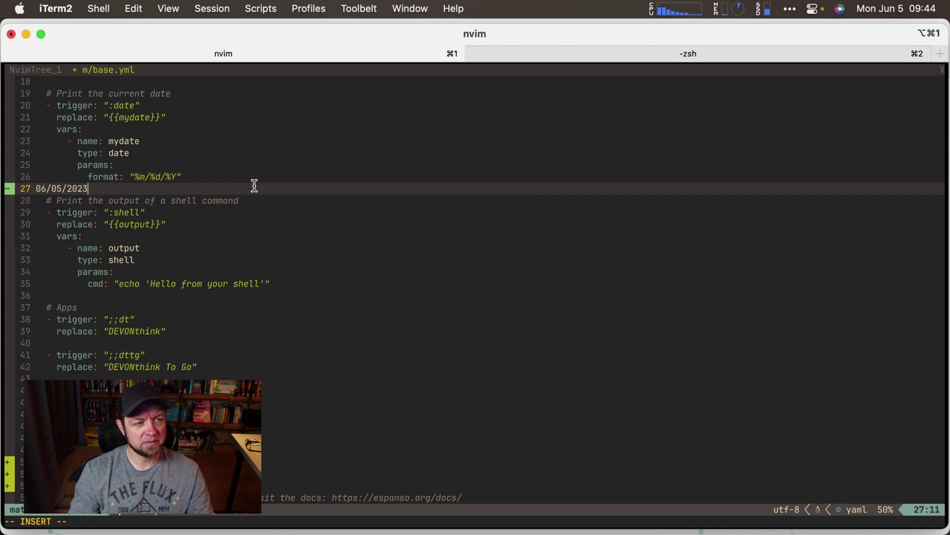
{"action": "key", "text": "Escape"}
{"action": "type", "text": "v0d"}
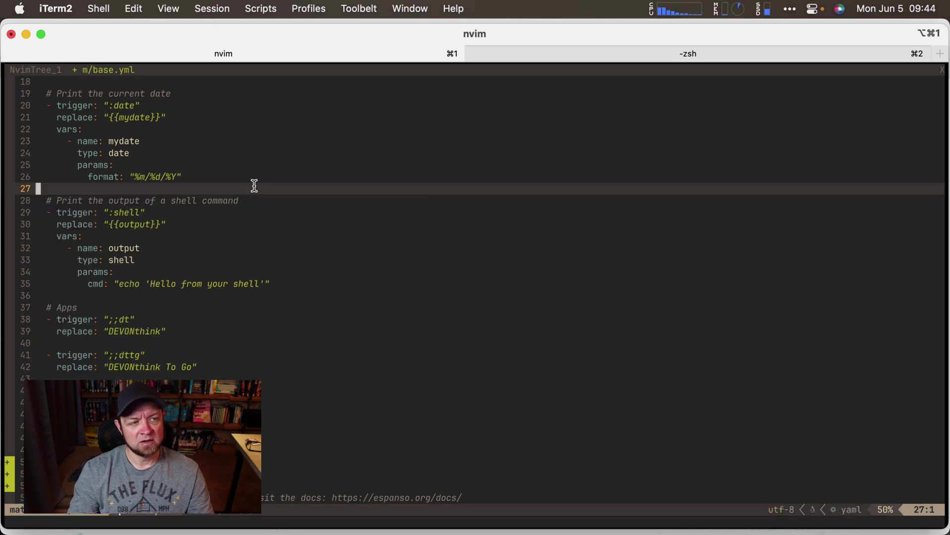
{"action": "type", "text": ":w"}
{"action": "key", "text": "Return"}
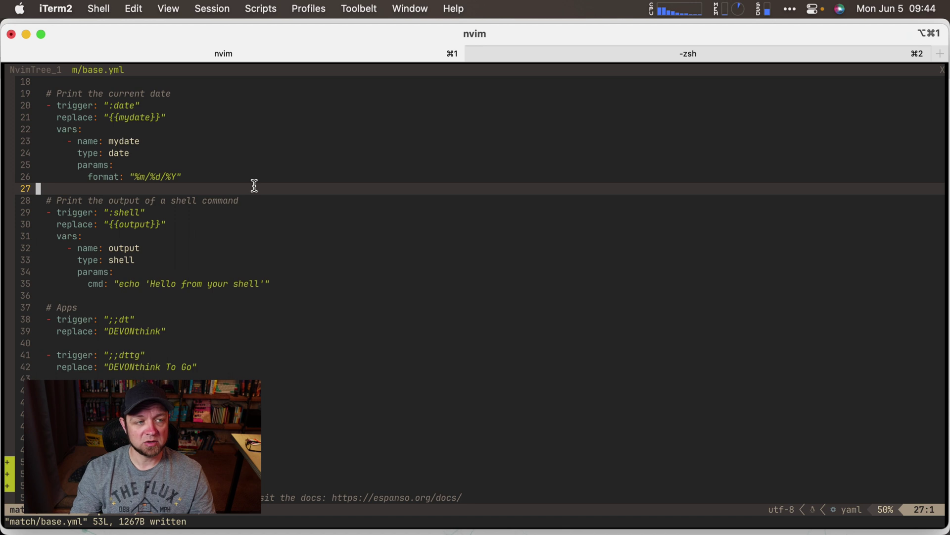
Step: Replace the colon in the :date trigger with ;; so it reads ;;date, and save with :w
{"action": "key", "text": "k"}
{"action": "key", "text": "k"}
{"action": "key", "text": "k"}
{"action": "key", "text": "k"}
{"action": "key", "text": "k"}
{"action": "key", "text": "k"}
{"action": "key", "text": "k"}
{"action": "key", "text": "l"}
{"action": "key", "text": "l"}
{"action": "key", "text": "l"}
{"action": "key", "text": "l"}
{"action": "key", "text": "l"}
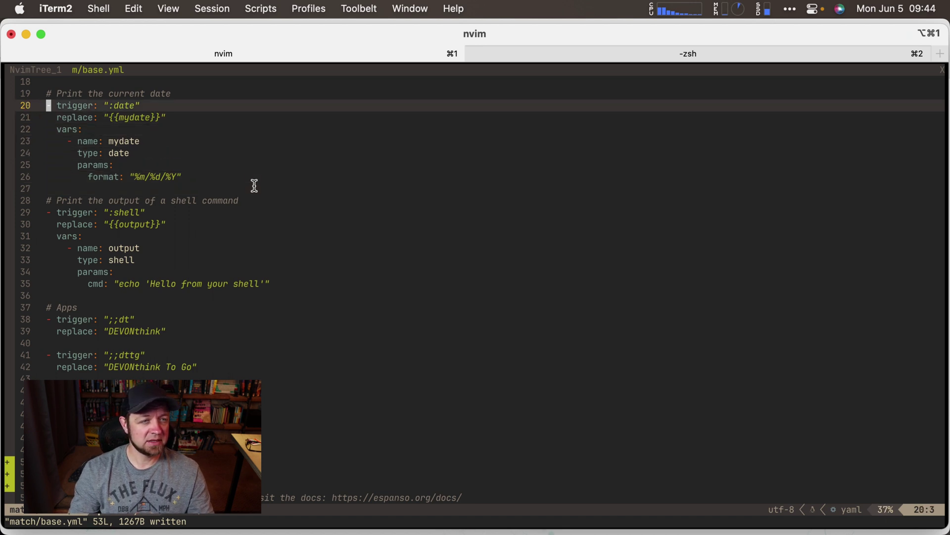
{"action": "key", "text": "l"}
{"action": "key", "text": "l"}
{"action": "key", "text": "l"}
{"action": "key", "text": "l"}
{"action": "key", "text": "l"}
{"action": "key", "text": "l"}
{"action": "key", "text": "l"}
{"action": "key", "text": "l"}
{"action": "key", "text": "l"}
{"action": "key", "text": "l"}
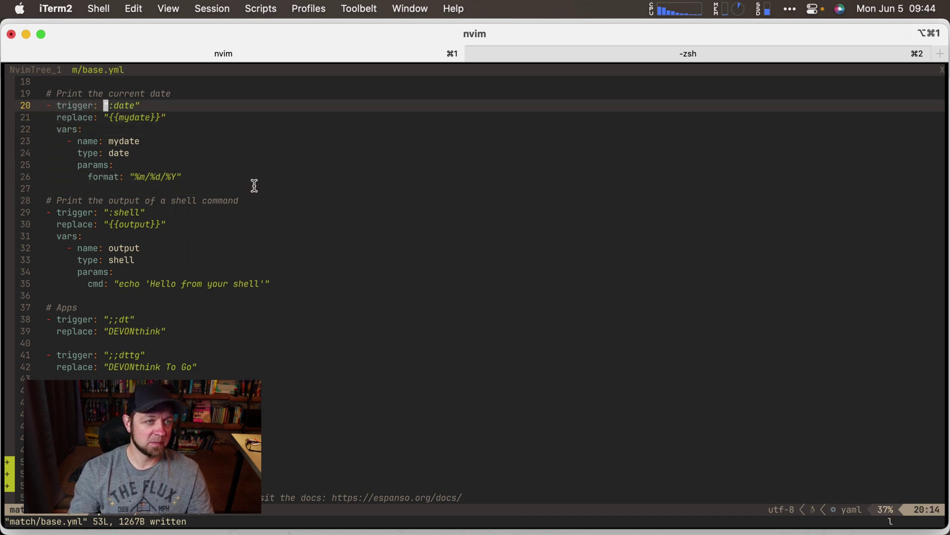
{"action": "key", "text": "i"}
{"action": "key", "text": "BackSpace"}
{"action": "type", "text": ";;"}
{"action": "key", "text": "Escape"}
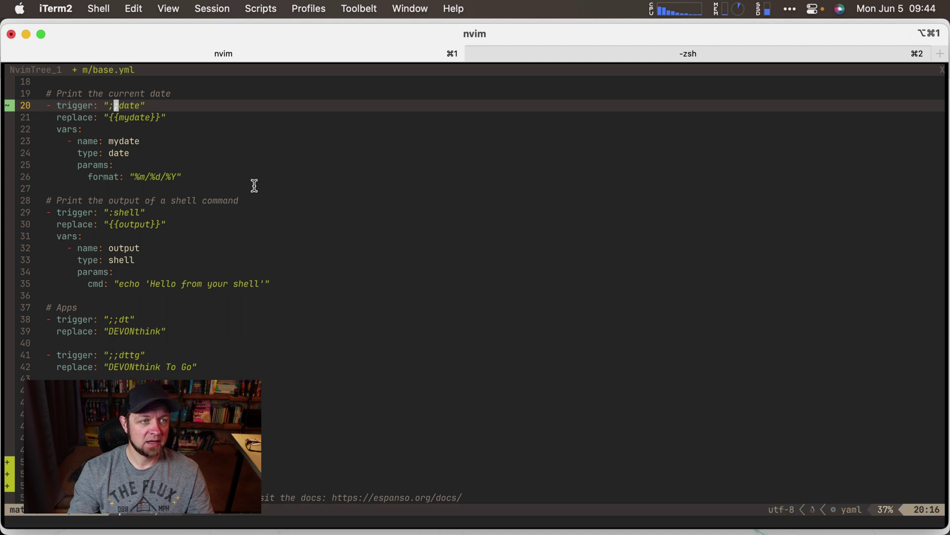
{"action": "key", "text": "j"}
{"action": "key", "text": "j"}
{"action": "key", "text": "j"}
{"action": "key", "text": "j"}
{"action": "key", "text": "j"}
{"action": "key", "text": "j"}
{"action": "key", "text": "j"}
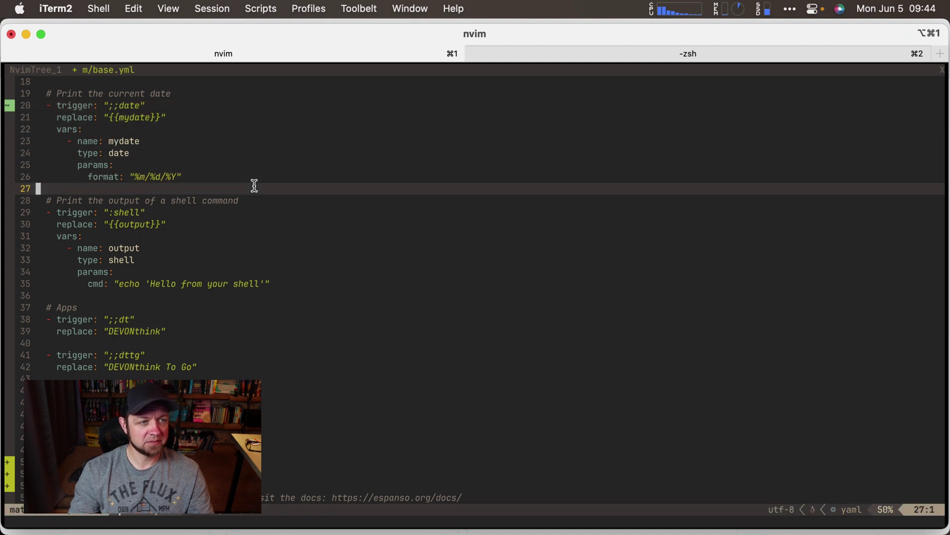
{"action": "type", "text": ":w"}
{"action": "key", "text": "Return"}
{"action": "key", "text": "j"}
{"action": "key", "text": "j"}
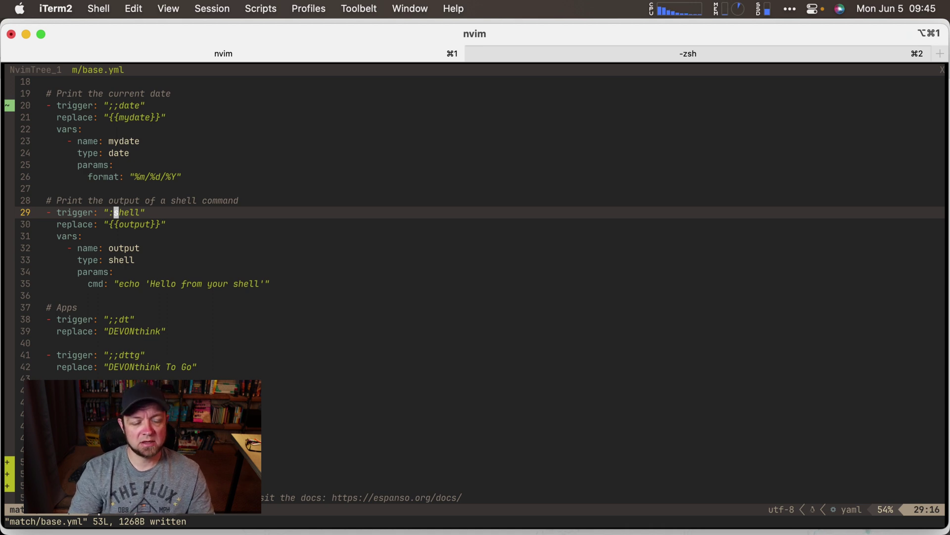
{"action": "key", "text": "super+Tab"}
{"action": "key", "text": "super+shift+Tab"}
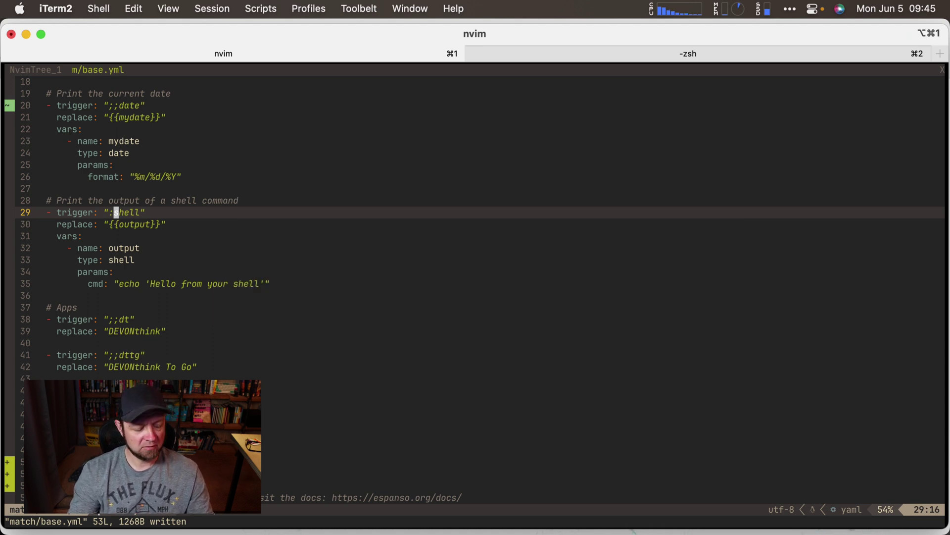
Step: Open the espanso folder's file tree and expand .git to list hooks, info, logs, objects, refs
{"action": "key", "text": "space"}
{"action": "key", "text": "e"}
{"action": "key", "text": "k"}
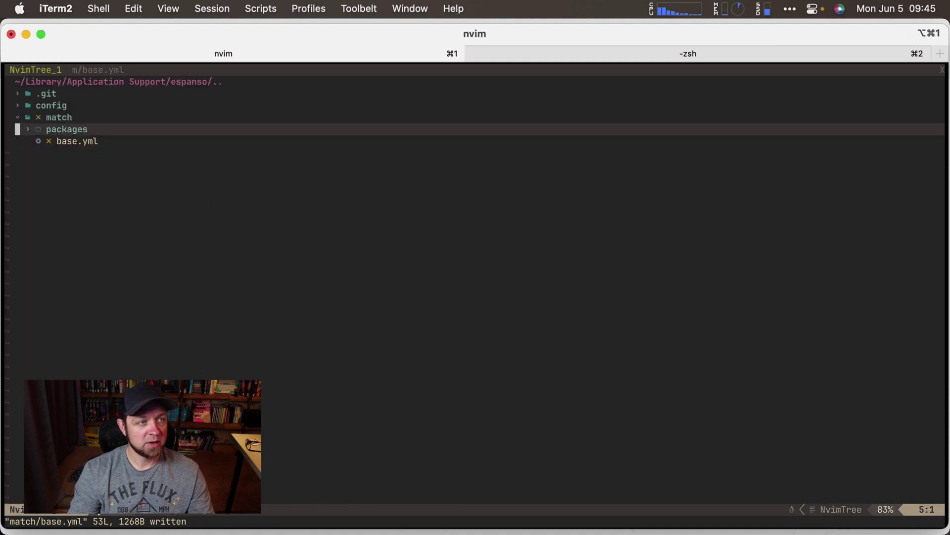
{"action": "key", "text": "k"}
{"action": "key", "text": "k"}
{"action": "key", "text": "k"}
{"action": "key", "text": "Return"}
{"action": "key", "text": "j"}
{"action": "key", "text": "j"}
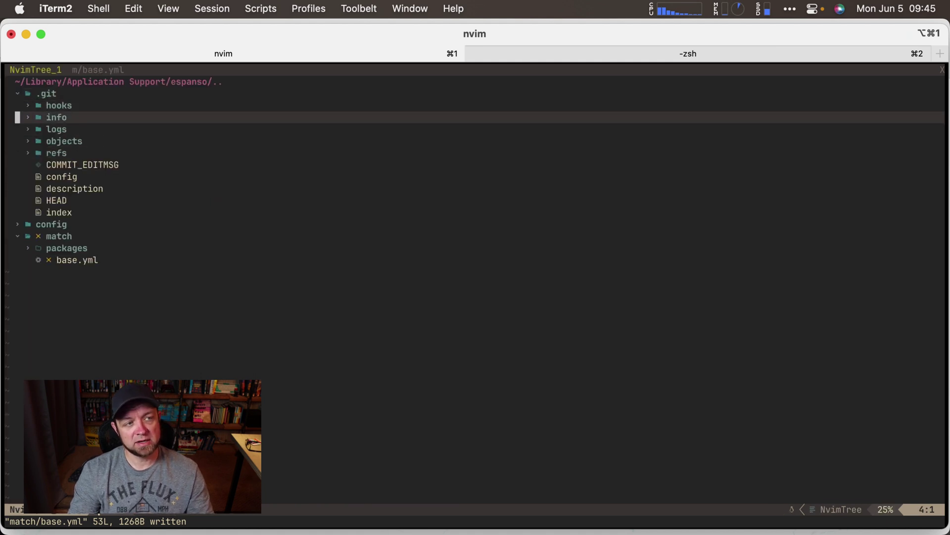